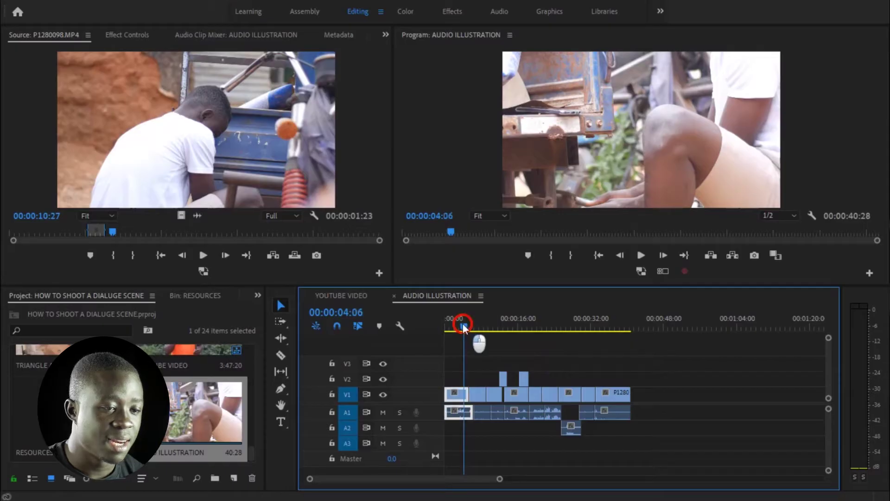
# Scrub the AUDIO ILLUSTRATION timeline ruler to preview the start of the sequence
pyautogui.moveTo(462, 326); pyautogui.dragTo(439, 332)
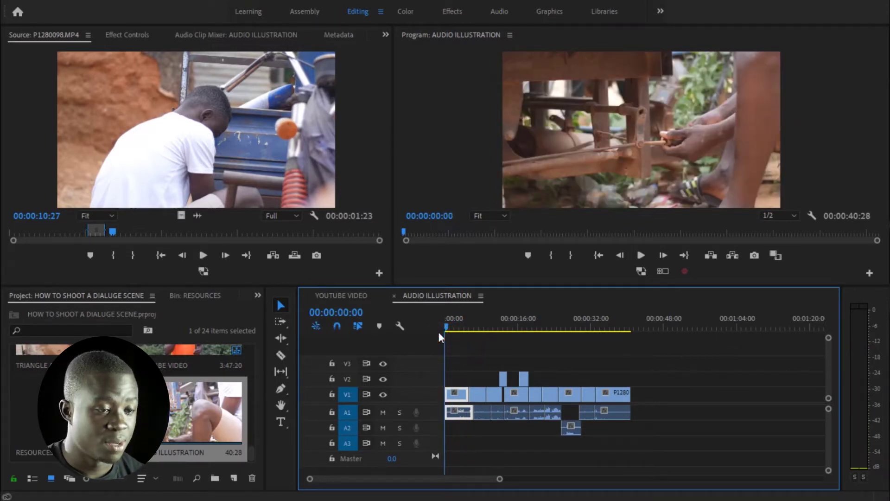
pyautogui.press('space')
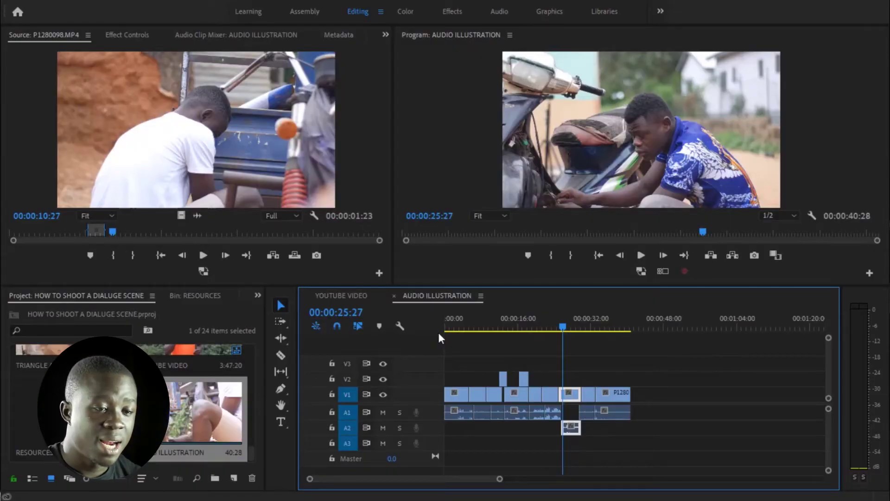
pyautogui.click(533, 328)
pyautogui.moveTo(536, 331); pyautogui.dragTo(538, 331)
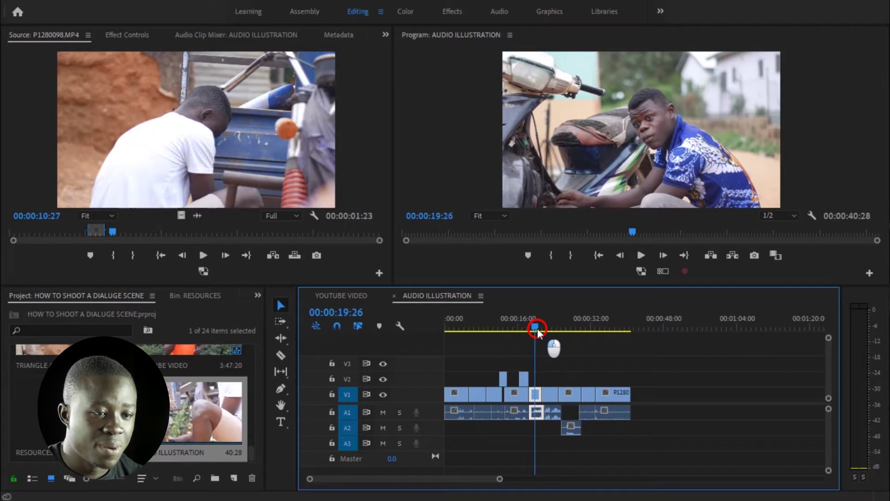
pyautogui.moveTo(550, 319); pyautogui.dragTo(552, 319)
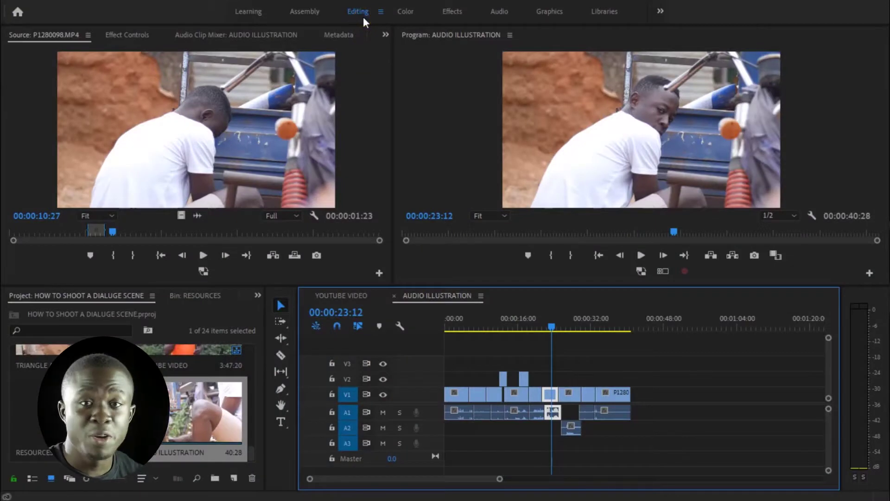
# Switch to the Audio workspace, scrub to about 25 seconds, and marquee-select all V1 and A1 clips
pyautogui.click(423, 22)
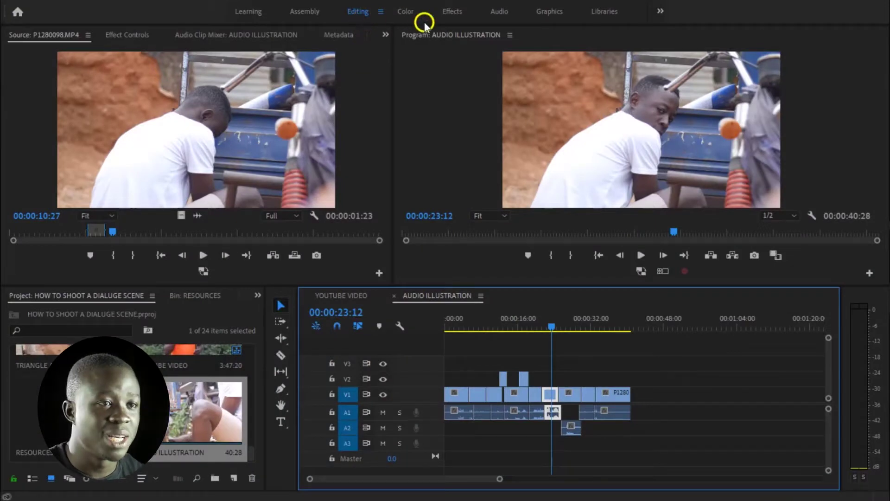
pyautogui.click(500, 12)
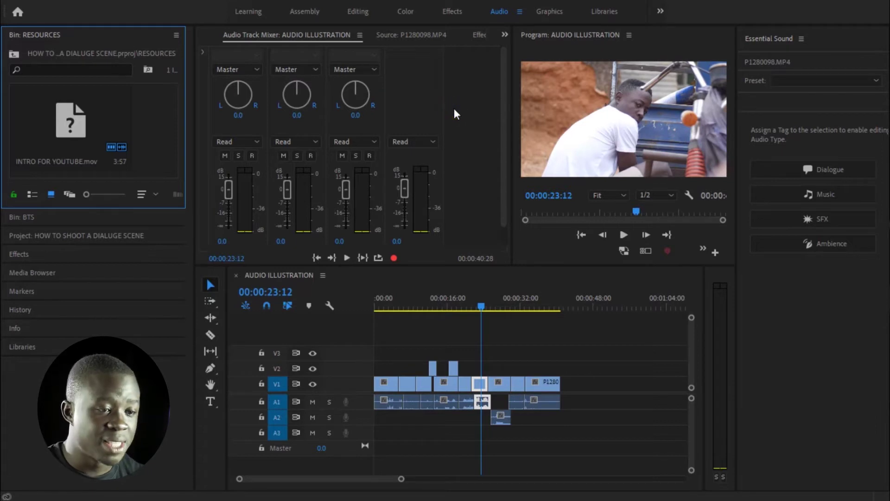
pyautogui.click(488, 306)
pyautogui.moveTo(489, 308); pyautogui.dragTo(527, 316)
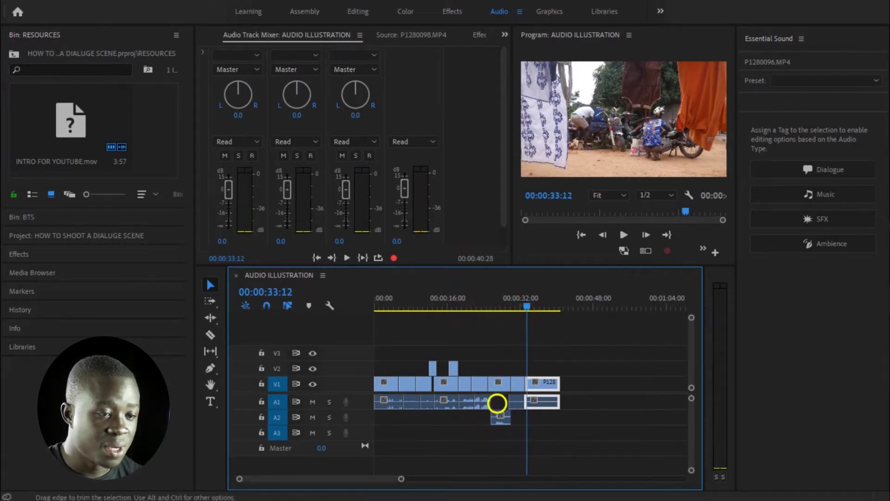
pyautogui.moveTo(610, 399); pyautogui.dragTo(283, 407)
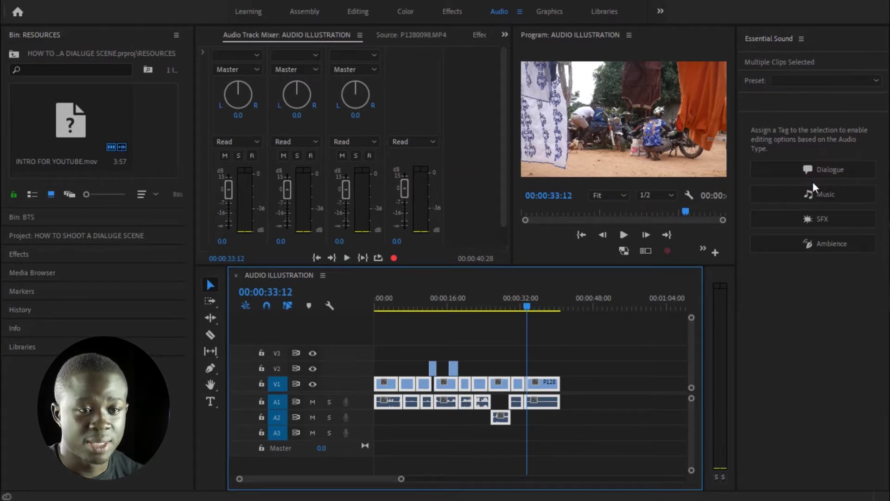
# Set the selected clips' audio type to Dialogue in the Essential Sound panel
pyautogui.click(832, 169)
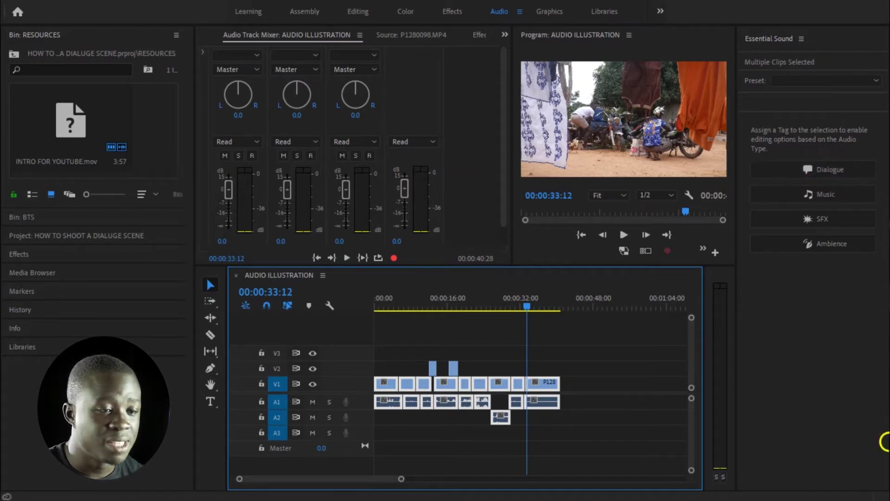
pyautogui.click(791, 176)
pyautogui.click(564, 424)
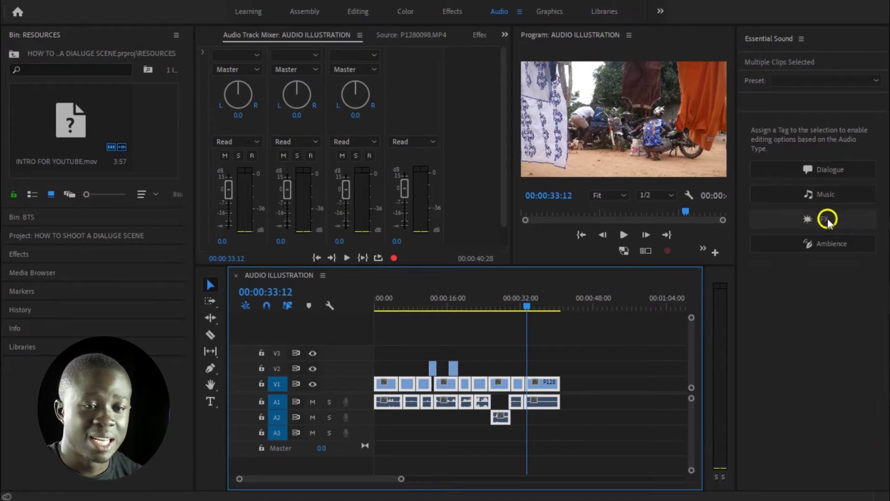
pyautogui.click(823, 241)
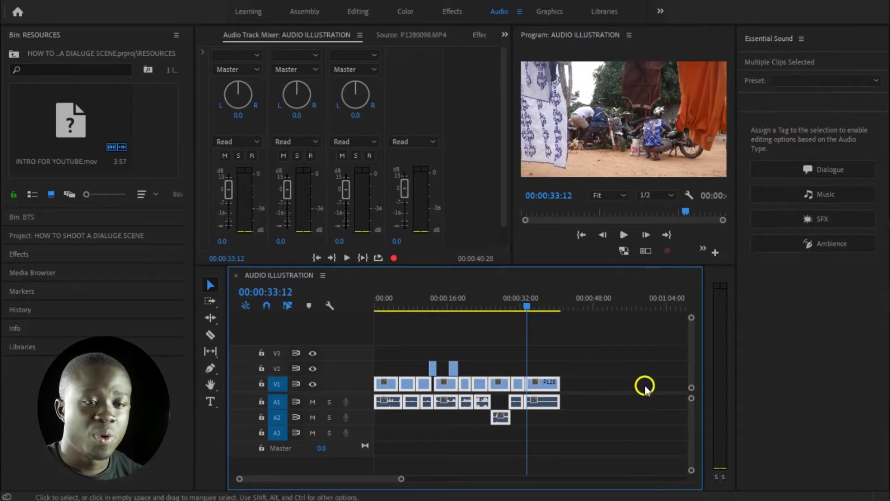
pyautogui.click(797, 171)
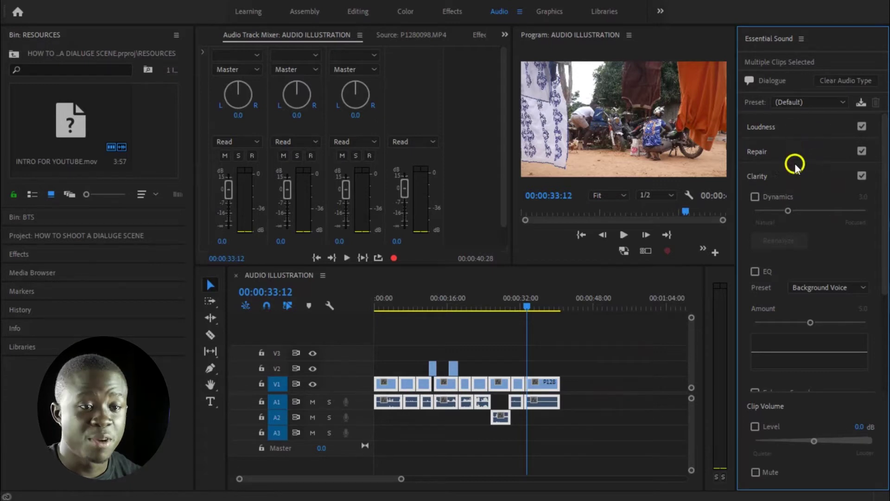
# Try Clarity's Dynamics option, then leave it switched off
pyautogui.click(814, 209)
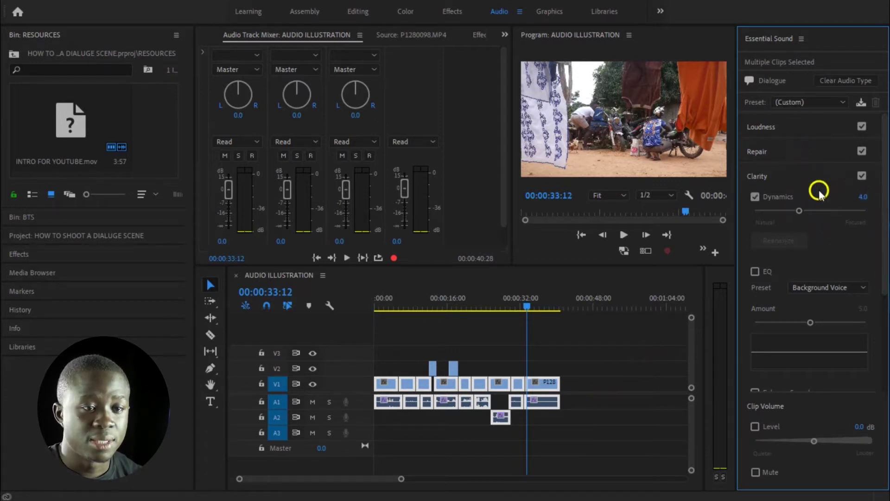
pyautogui.click(790, 195)
pyautogui.moveTo(884, 204); pyautogui.dragTo(877, 357)
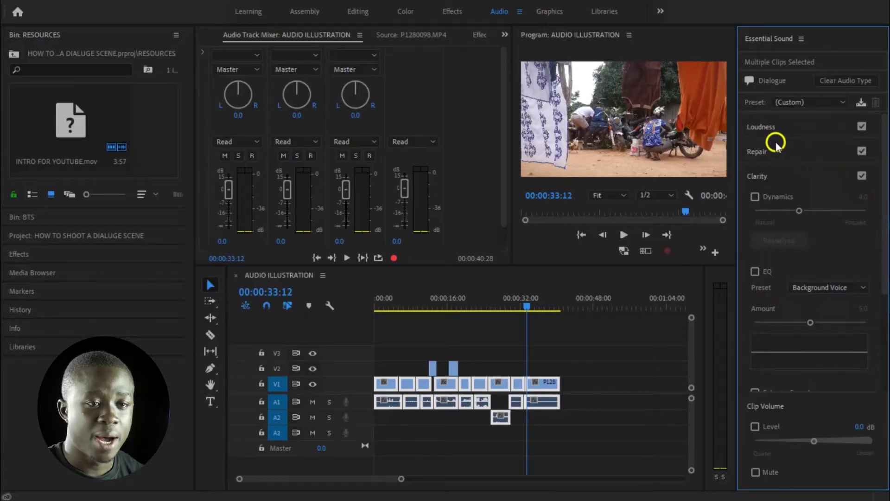
# Auto-match the dialogue clips' loudness to the -23.00 LUFS target
pyautogui.click(778, 130)
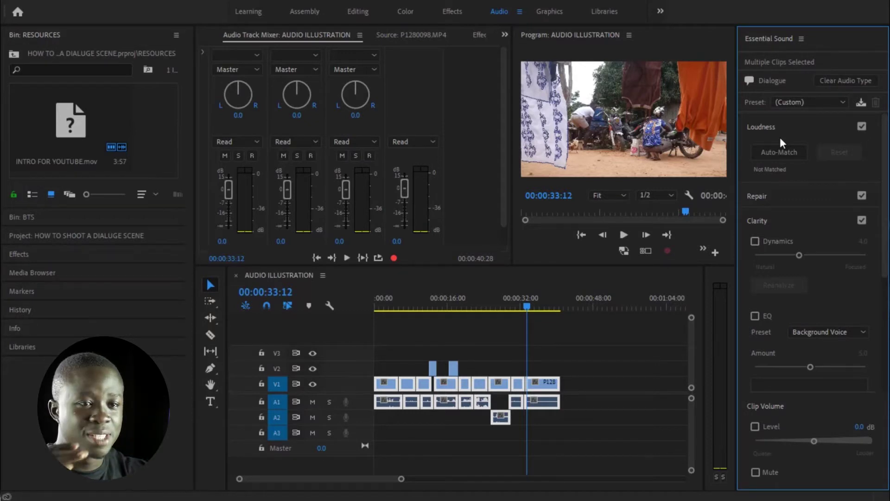
pyautogui.click(776, 129)
pyautogui.click(777, 129)
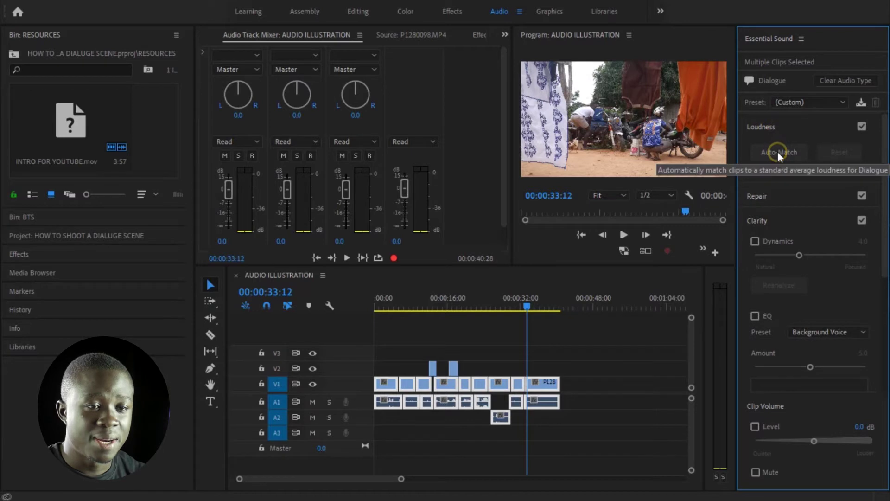
pyautogui.click(778, 151)
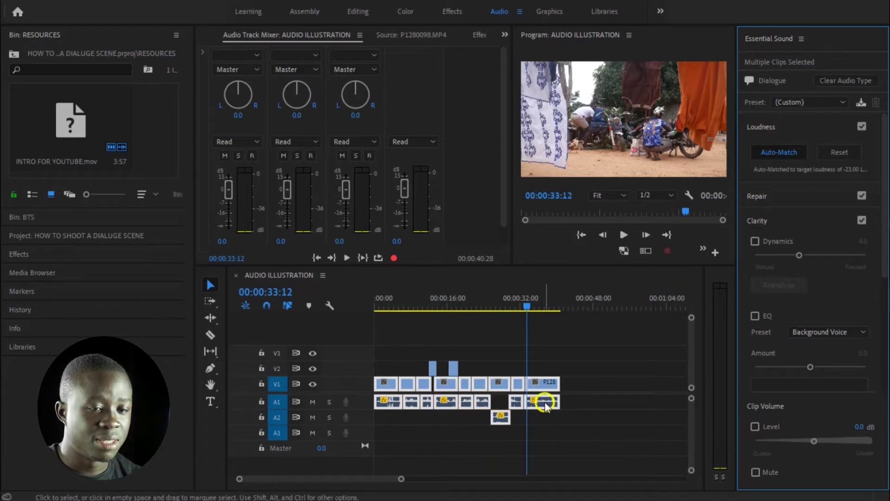
pyautogui.click(380, 308)
pyautogui.moveTo(381, 311); pyautogui.dragTo(384, 313)
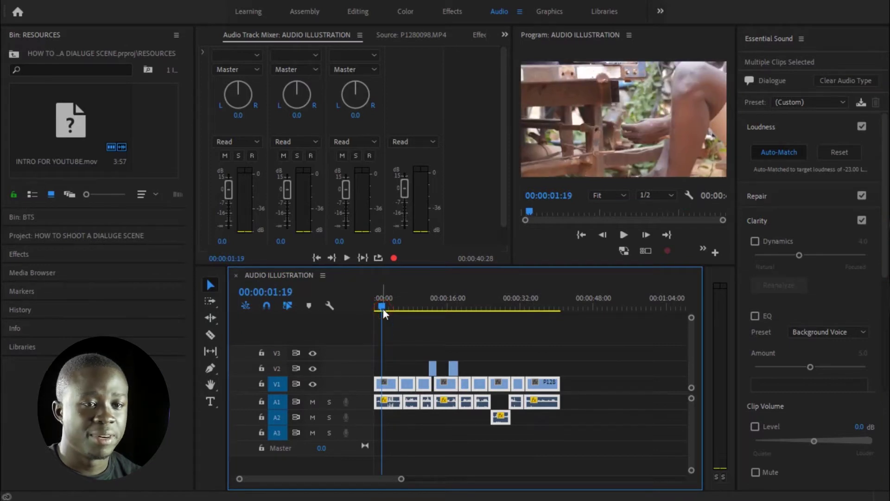
pyautogui.press('space')
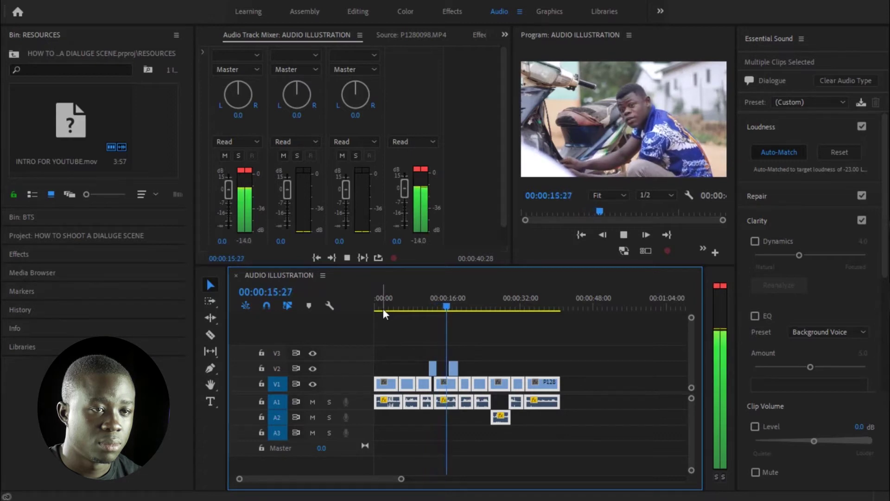
pyautogui.press('space')
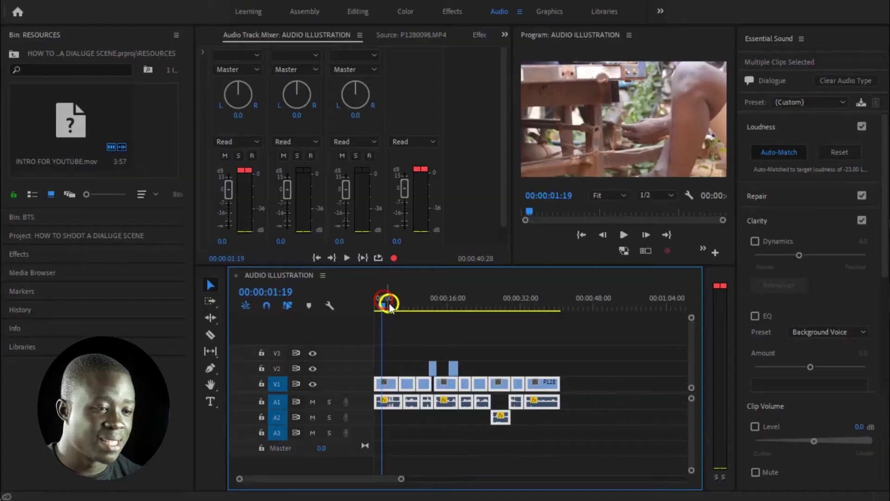
pyautogui.press('space')
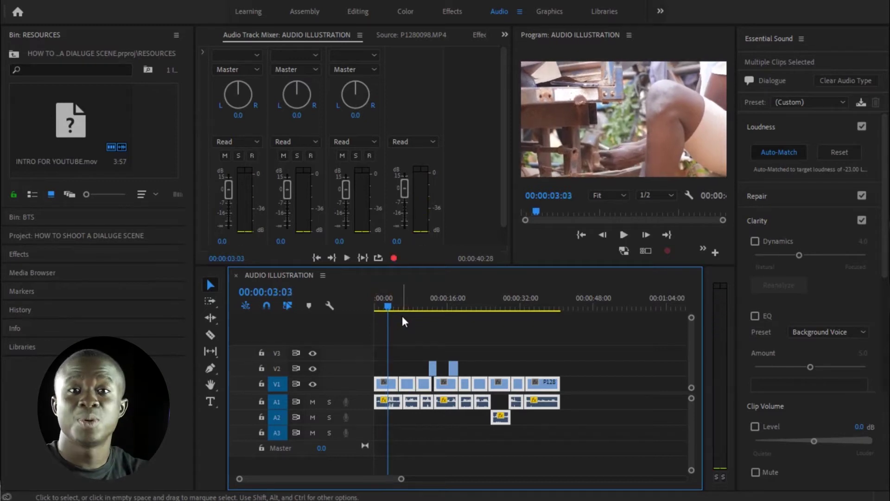
pyautogui.click(406, 321)
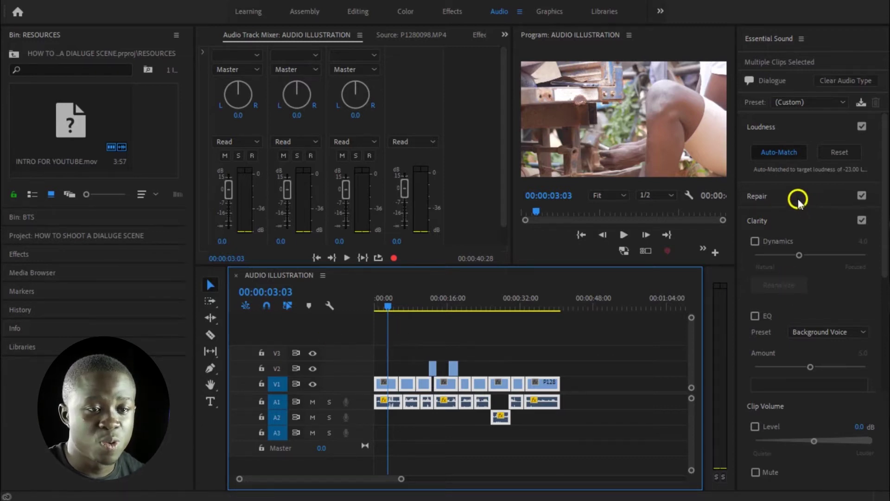
# Enable Repair's Reduce Noise and lower it from 5.0 to 0.6 on all selected clips
pyautogui.click(760, 195)
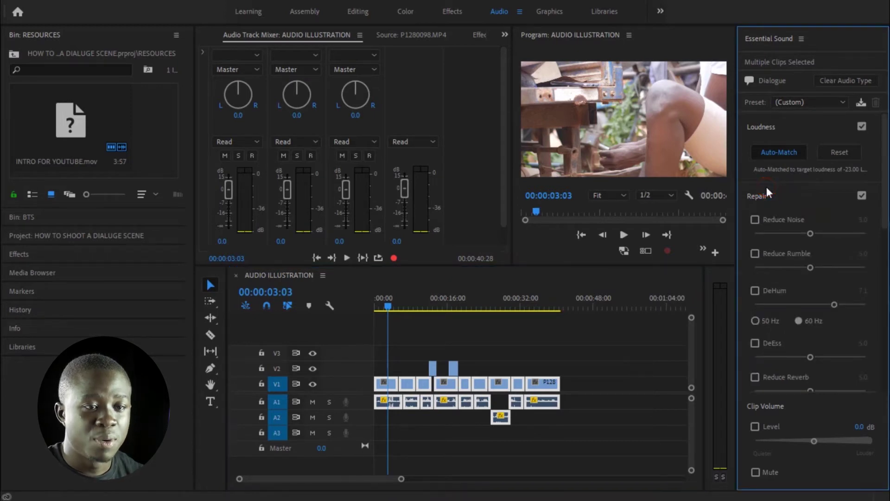
pyautogui.click(754, 220)
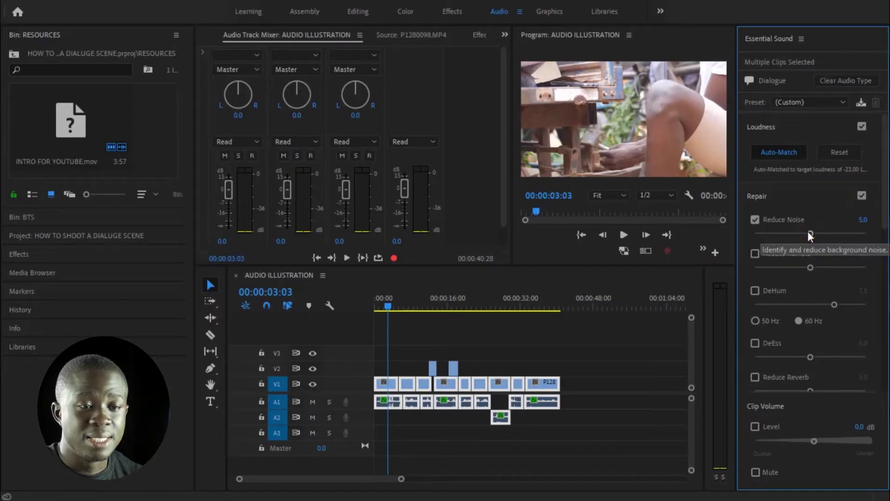
pyautogui.click(808, 232)
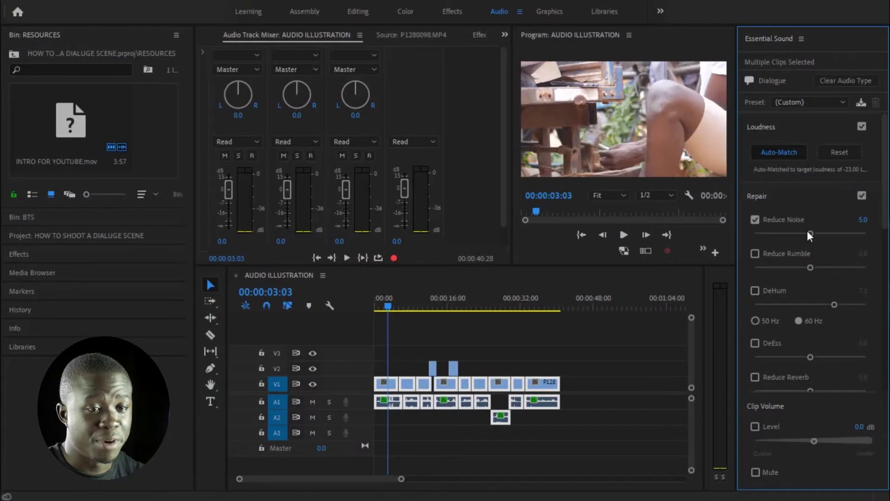
pyautogui.moveTo(807, 230); pyautogui.dragTo(762, 237)
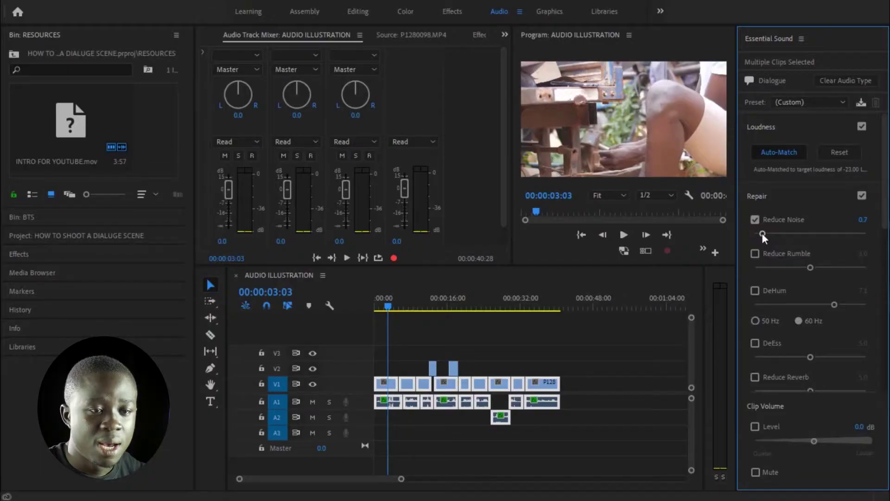
pyautogui.moveTo(763, 232); pyautogui.dragTo(761, 234)
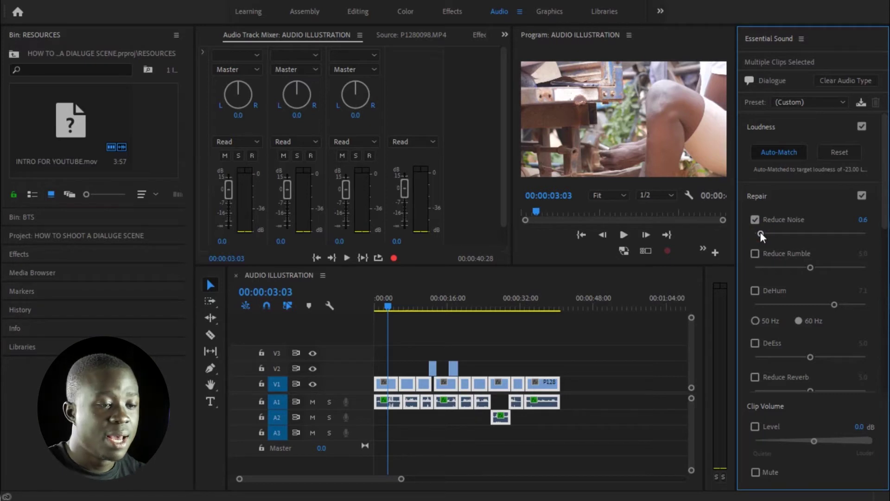
# Collapse Repair and play the sequence from the start to hear the result
pyautogui.click(761, 196)
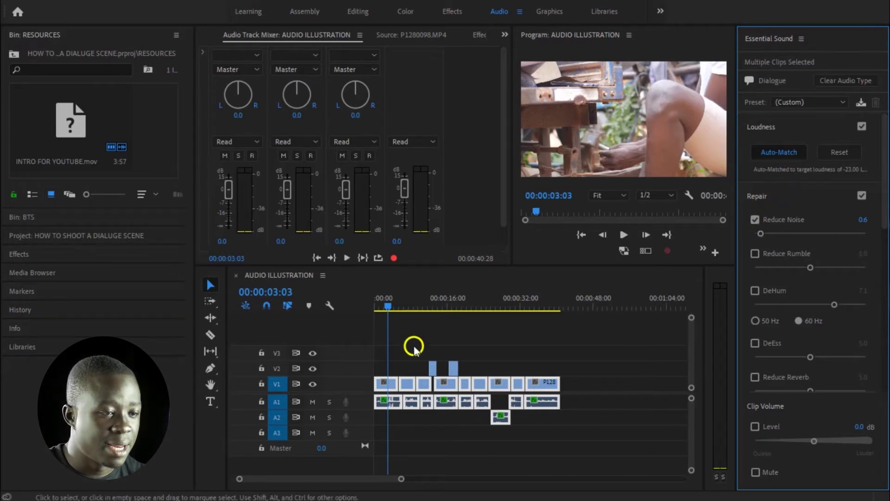
pyautogui.moveTo(391, 307); pyautogui.dragTo(379, 300)
pyautogui.press('space')
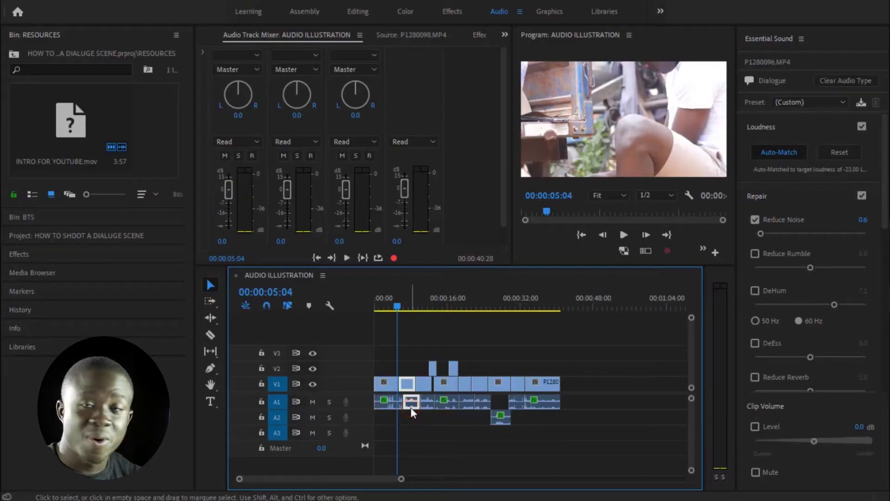
# Select clip P1280096.MP4 alone, raise its Reduce Noise to 2.3, and replay it
pyautogui.moveTo(413, 411)
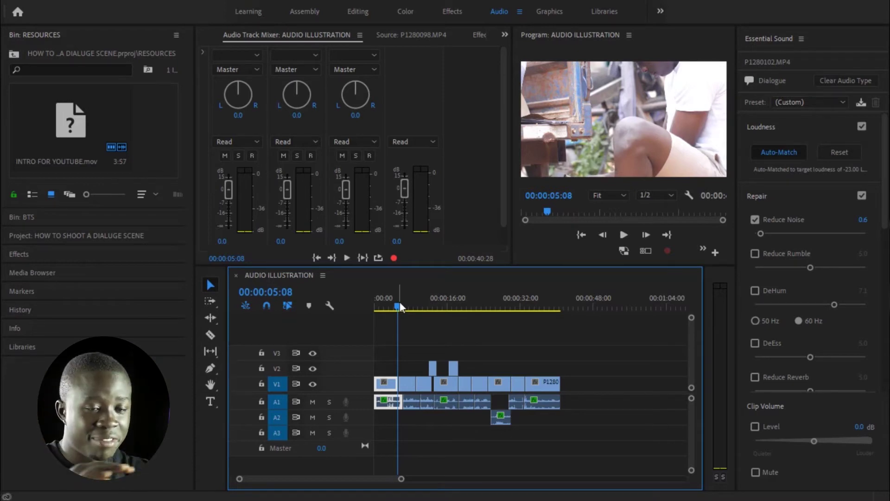
pyautogui.moveTo(399, 301); pyautogui.dragTo(406, 304)
pyautogui.click(412, 444)
pyautogui.click(432, 420)
pyautogui.click(411, 400)
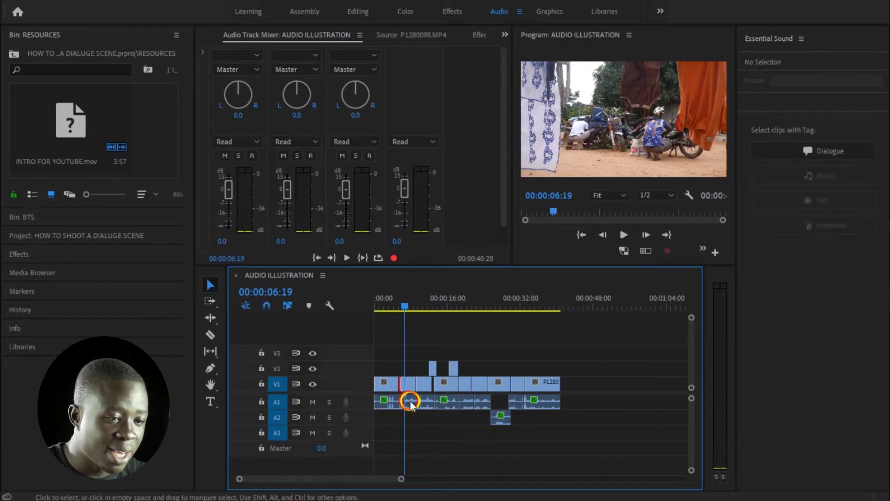
pyautogui.click(411, 403)
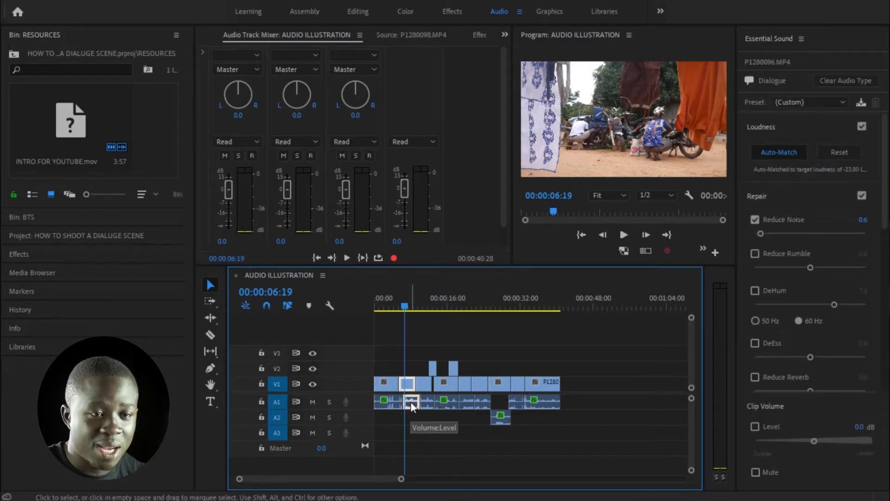
pyautogui.moveTo(763, 235); pyautogui.dragTo(777, 234)
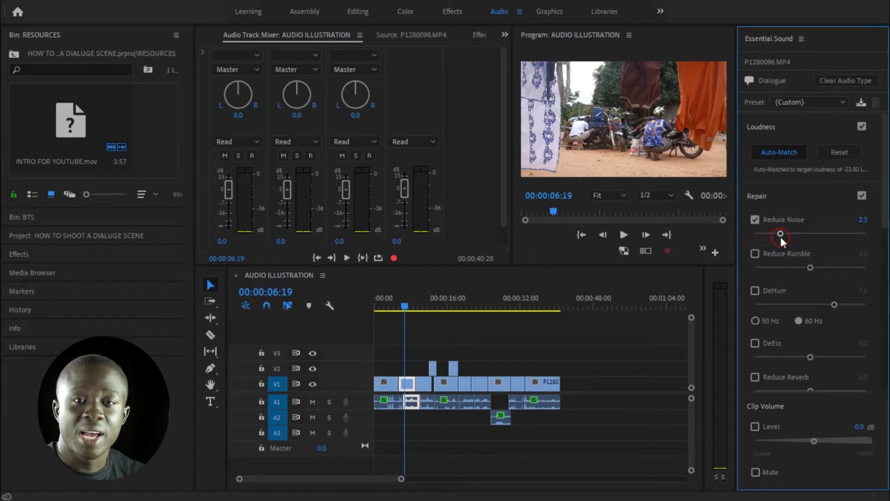
pyautogui.moveTo(409, 297); pyautogui.dragTo(399, 296)
pyautogui.press('space')
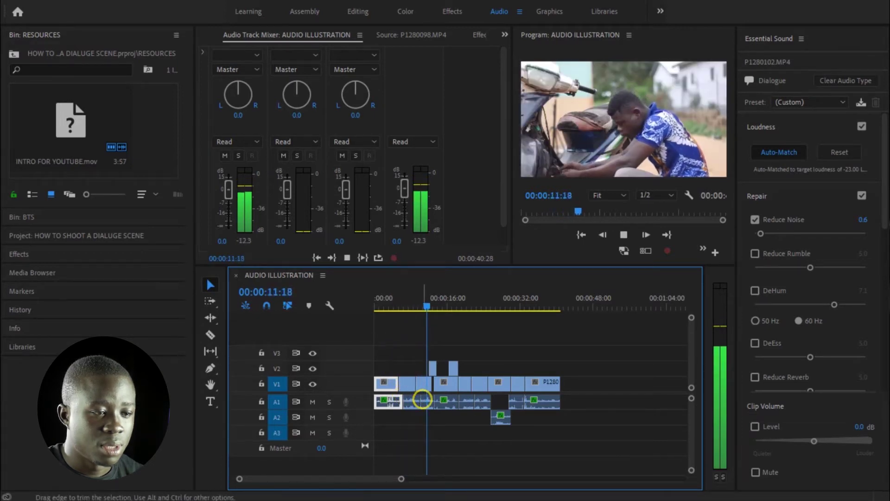
# Raise Reduce Noise on clip P1280099.MP4 above 0.6 and play it back to compare
pyautogui.click(426, 400)
pyautogui.click(411, 297)
pyautogui.moveTo(412, 296); pyautogui.dragTo(423, 293)
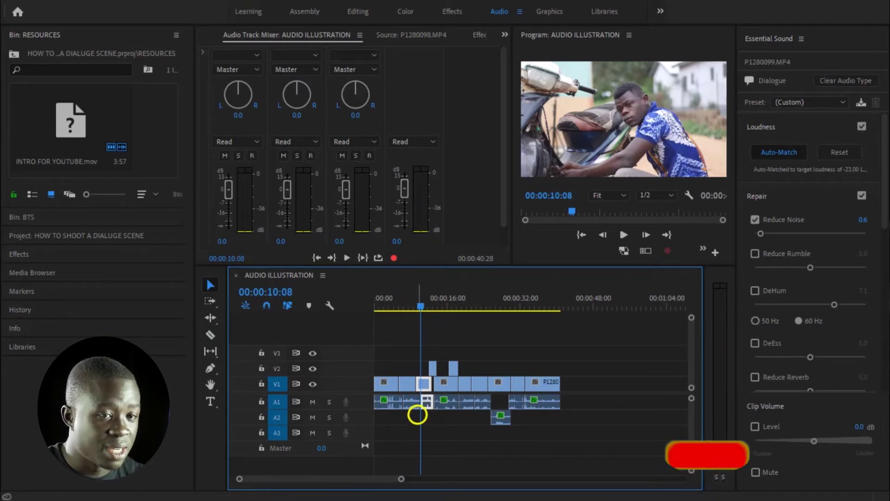
pyautogui.moveTo(760, 234); pyautogui.dragTo(785, 234)
pyautogui.moveTo(410, 302); pyautogui.dragTo(408, 306)
pyautogui.press('space')
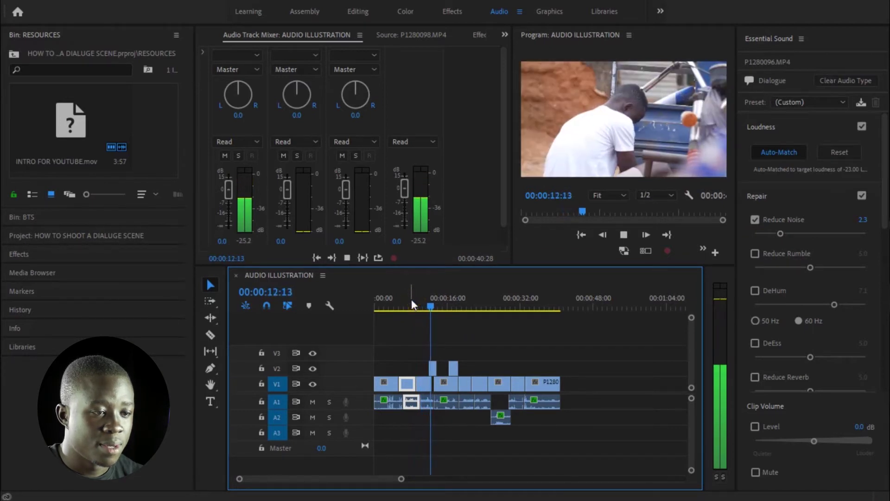
pyautogui.press('space')
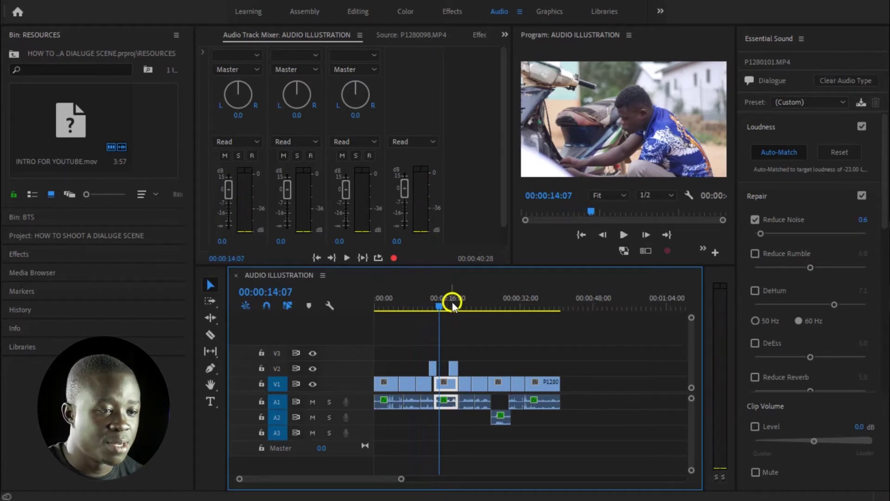
pyautogui.click(430, 299)
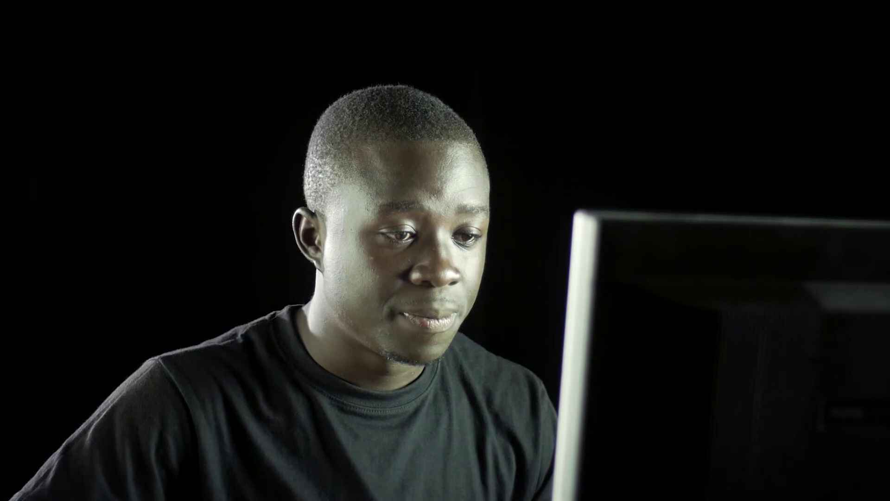
# Select the P1280099 clip at 12:07 and set its Reduce Noise to 5.2
pyautogui.click(452, 296)
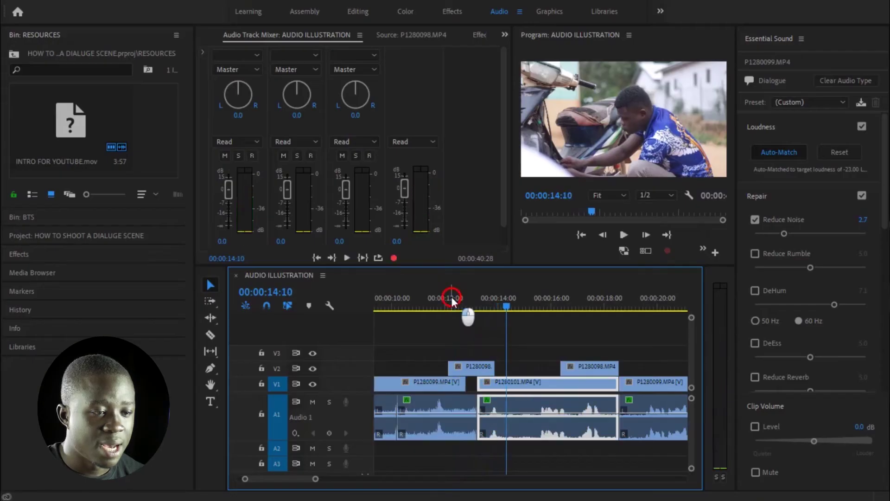
pyautogui.click(461, 406)
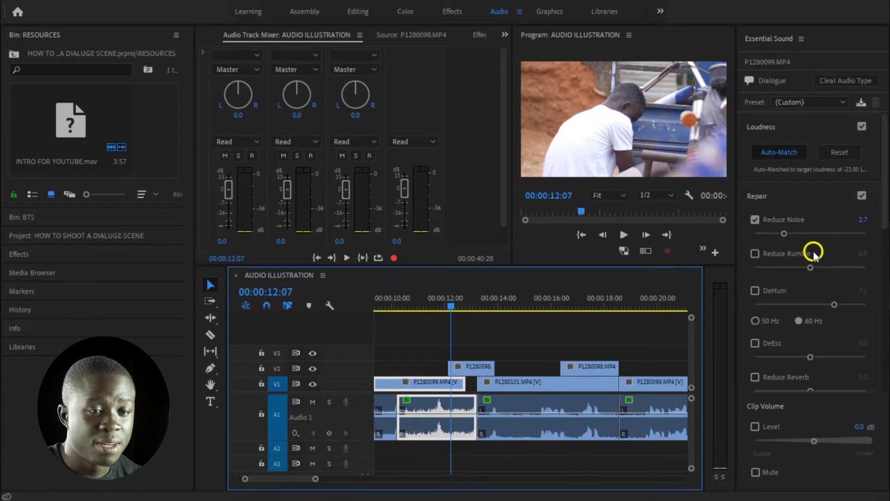
pyautogui.click(813, 232)
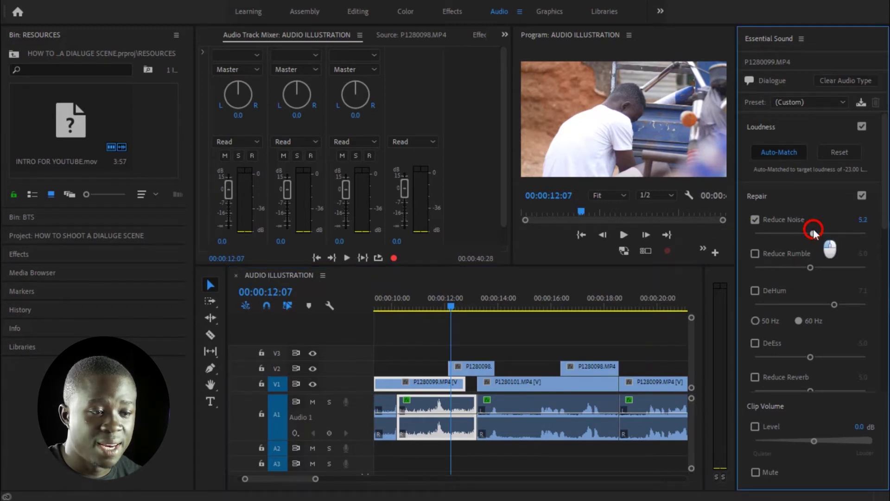
# Play P1280099 from its start to hear the heavier noise reduction, continuing into P1280101
pyautogui.moveTo(447, 308); pyautogui.dragTo(412, 311)
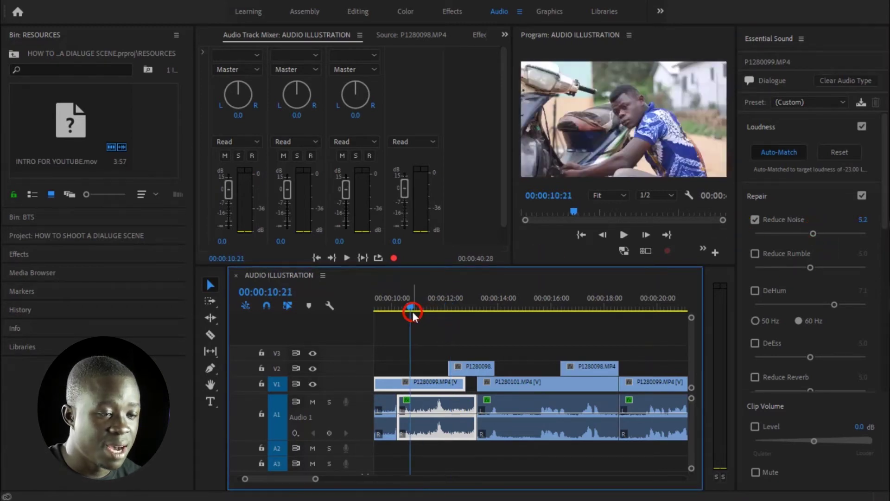
pyautogui.press('space')
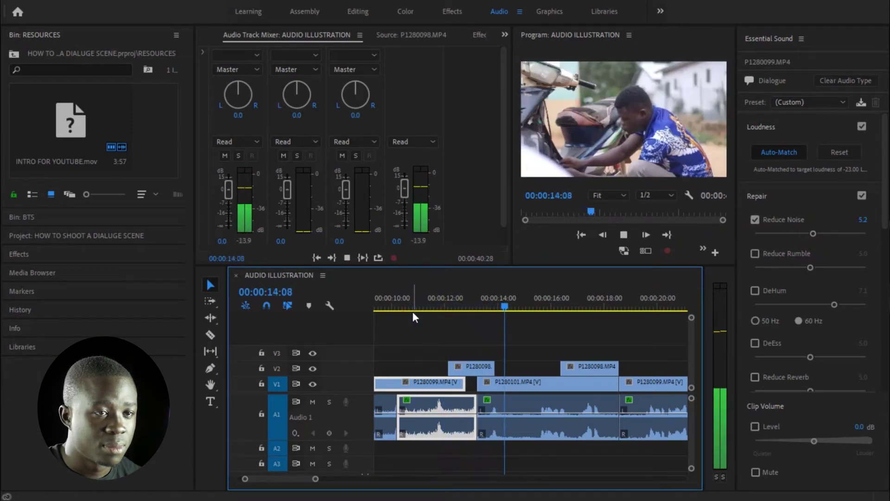
pyautogui.click(412, 303)
pyautogui.click(412, 302)
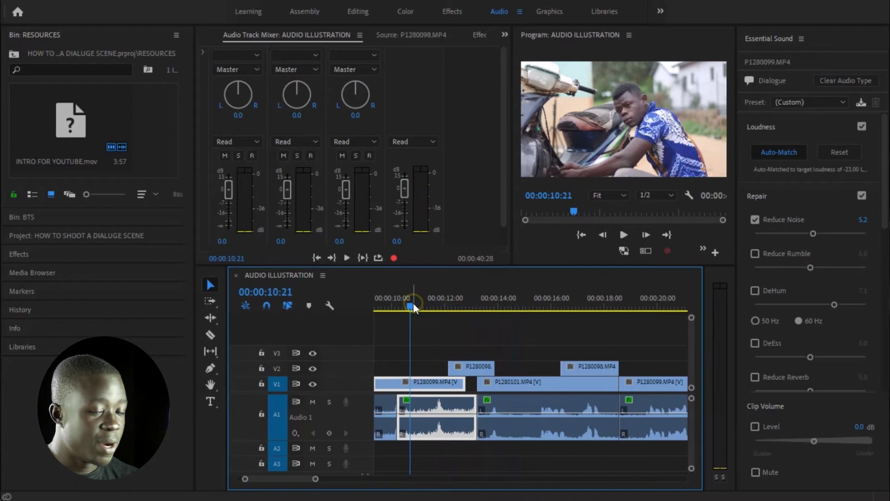
pyautogui.press('space')
pyautogui.click(416, 305)
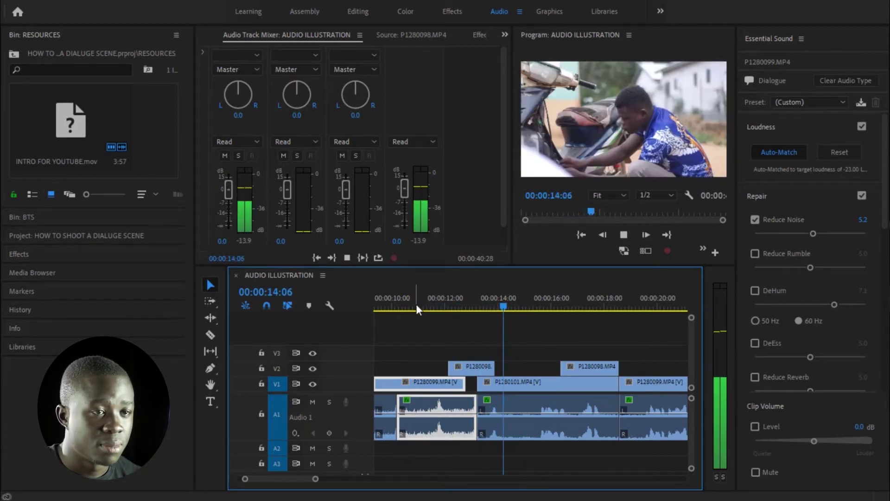
pyautogui.press('space')
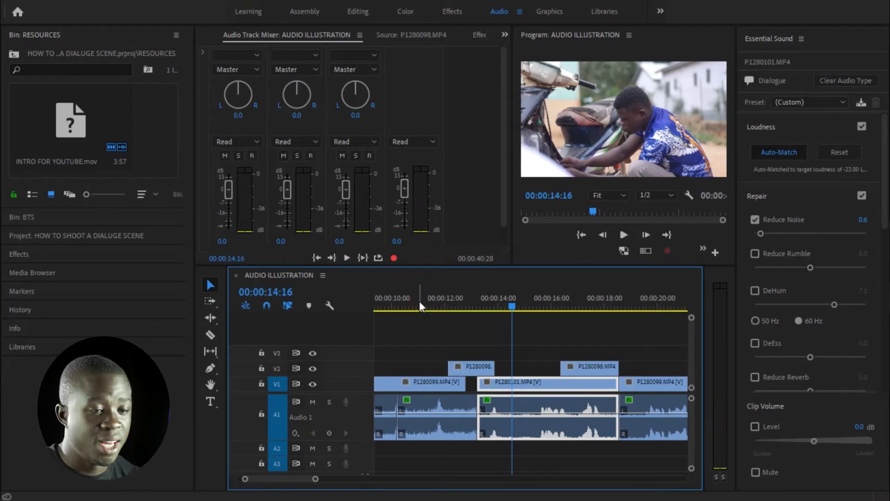
pyautogui.press('space')
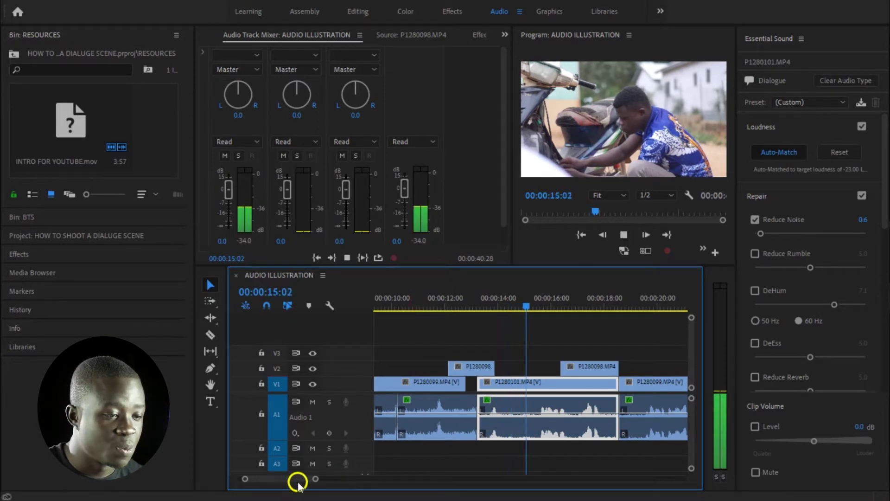
# Play through the dialogue and select clip P1280098, which has Reduce Noise at 0.6
pyautogui.moveTo(314, 478); pyautogui.dragTo(339, 478)
pyautogui.press('space')
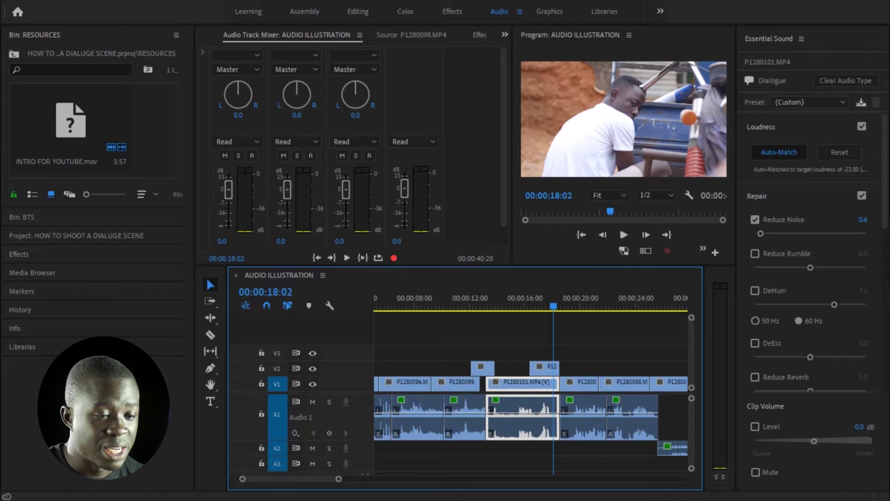
pyautogui.press('space')
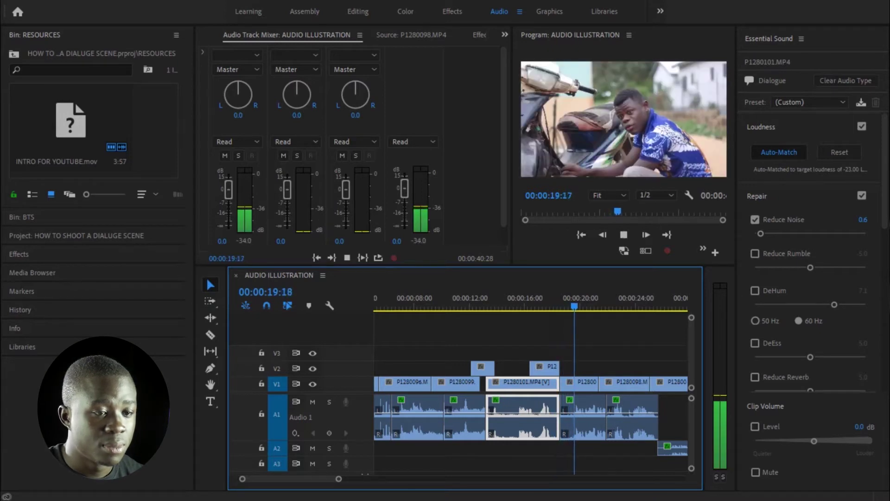
pyautogui.press('space')
pyautogui.click(582, 417)
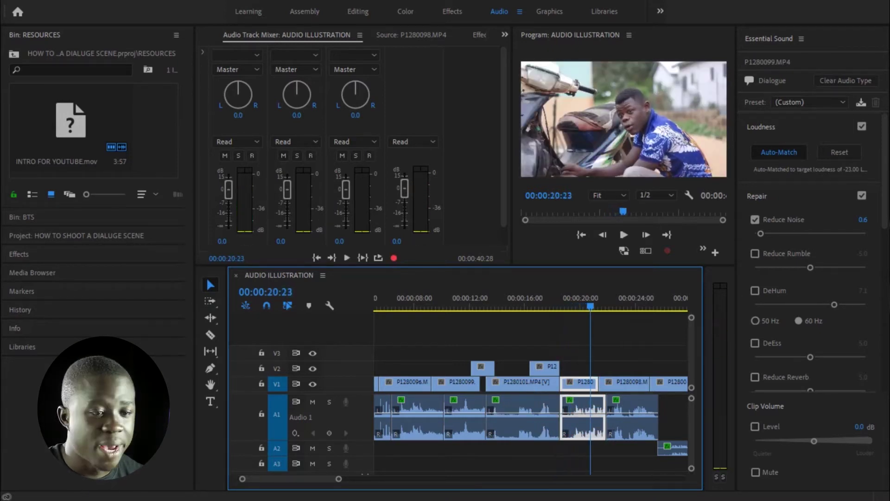
pyautogui.press('space')
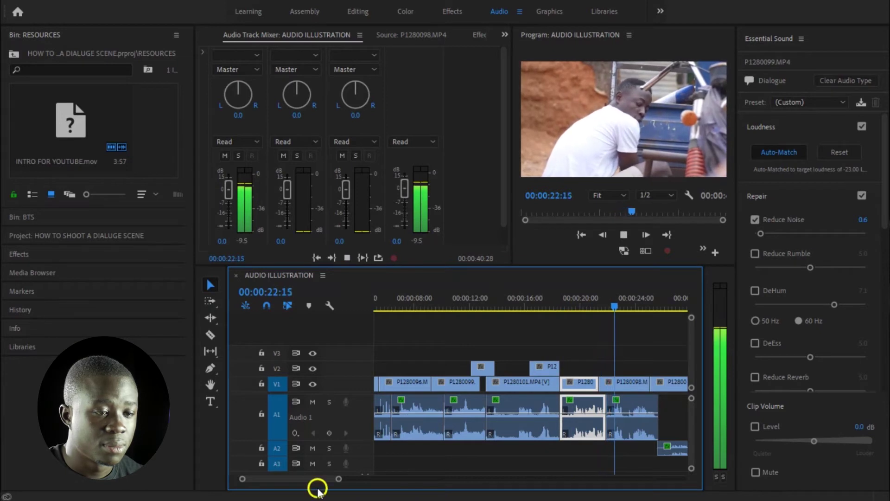
pyautogui.press('space')
pyautogui.scroll(-5, 476, 453)
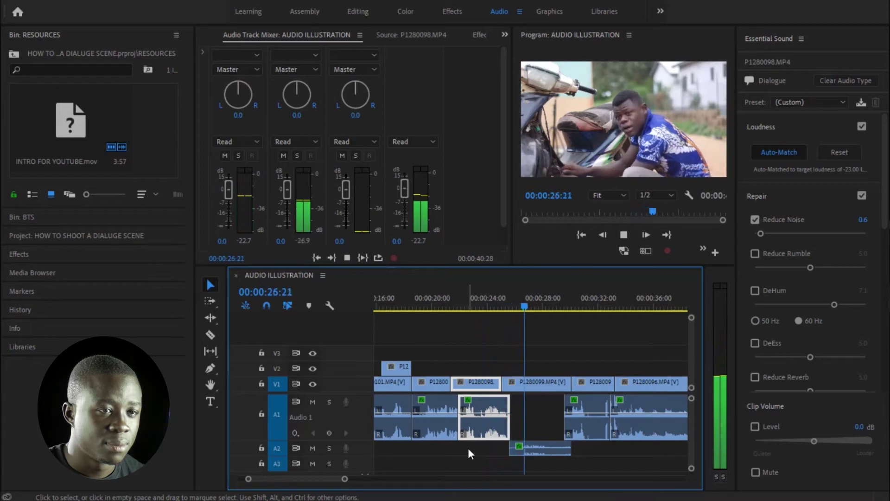
# Raise P1280099's Reduce Noise to 2.0, preview it, then lower it to 1.4
pyautogui.moveTo(526, 297); pyautogui.dragTo(520, 298)
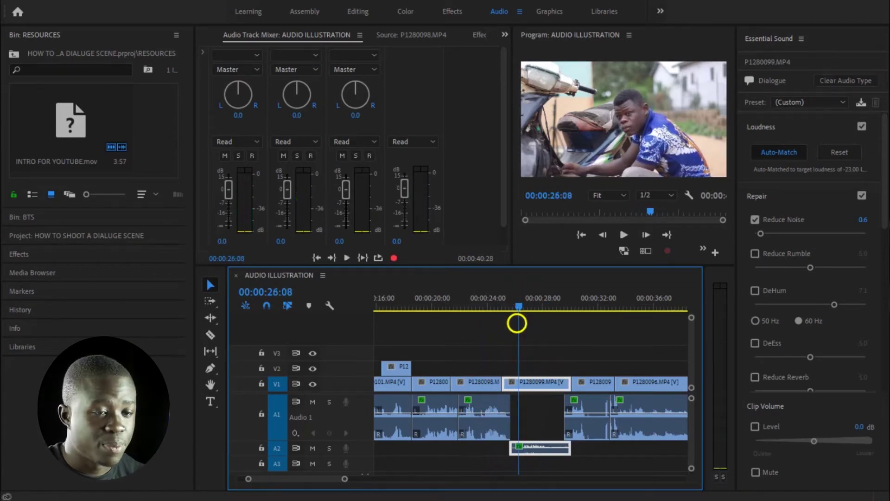
pyautogui.moveTo(761, 231); pyautogui.dragTo(766, 233)
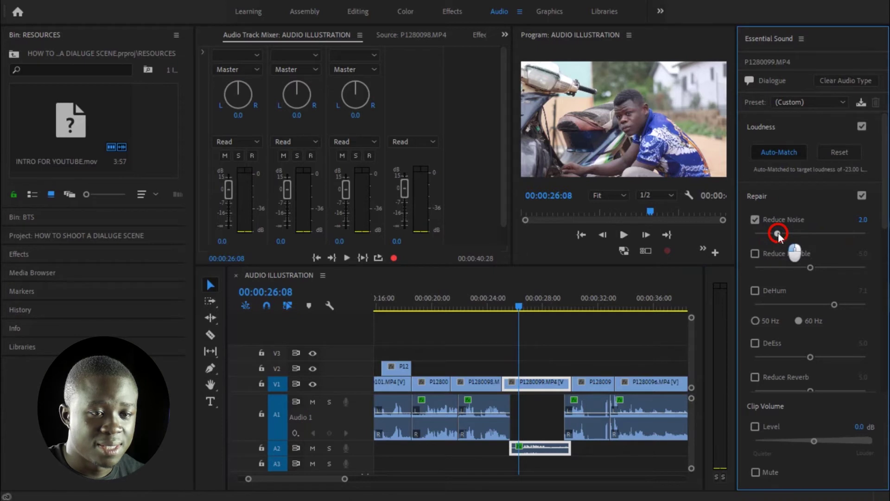
pyautogui.moveTo(492, 308); pyautogui.dragTo(486, 307)
pyautogui.press('space')
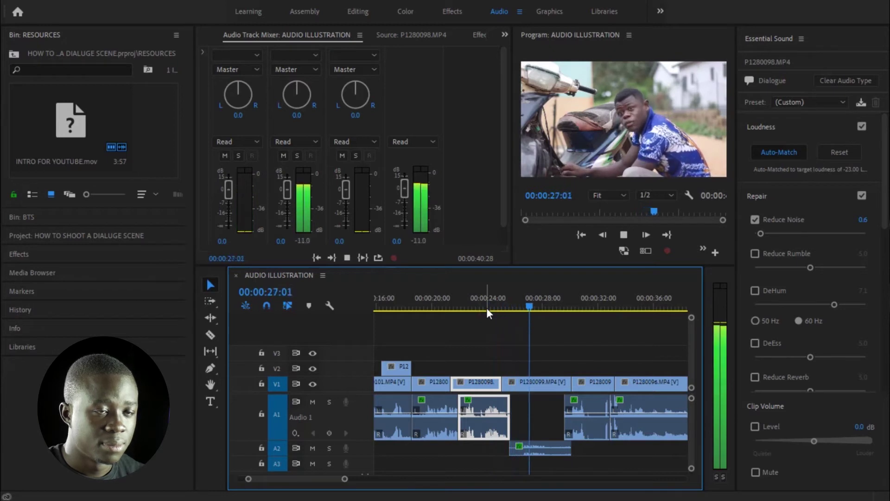
pyautogui.click(514, 297)
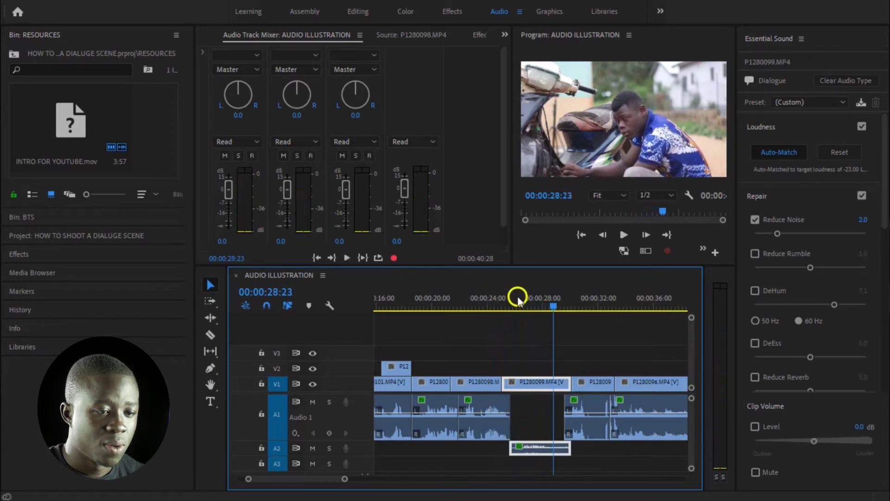
pyautogui.click(537, 420)
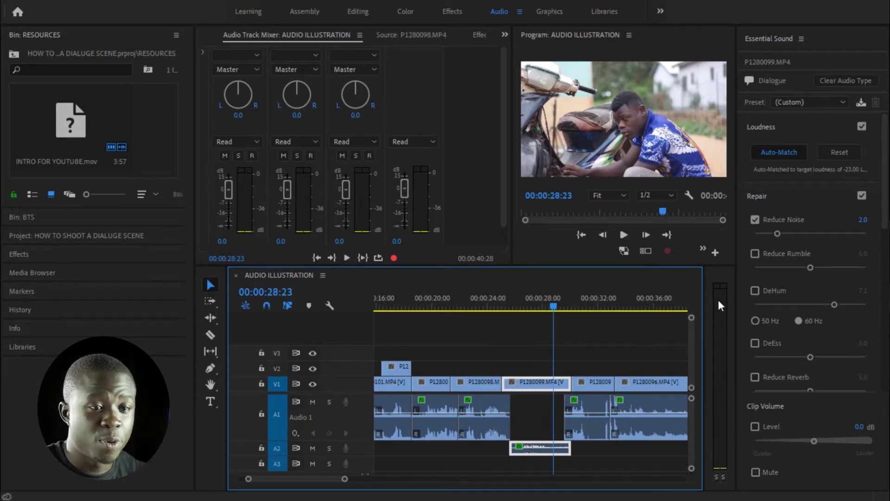
pyautogui.moveTo(777, 233); pyautogui.dragTo(771, 234)
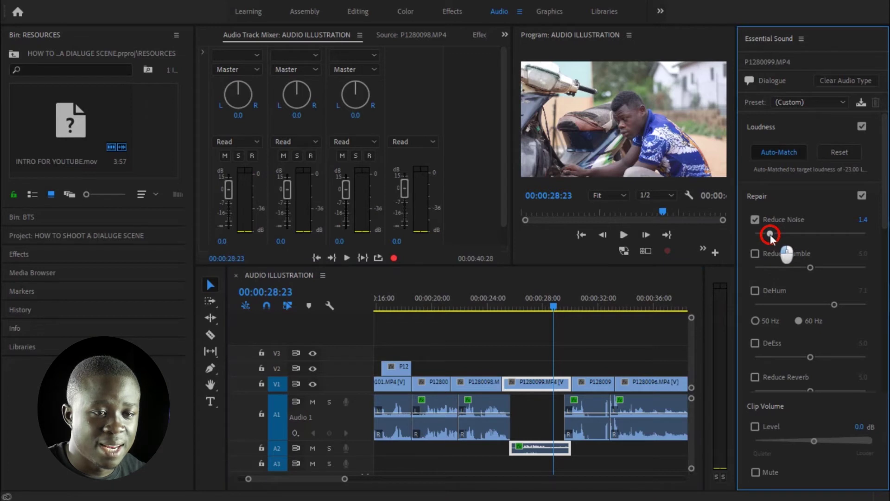
# Play the dialogue from 00:00:25:06 and select the short P1280098 audio clip
pyautogui.press('space')
pyautogui.click(504, 303)
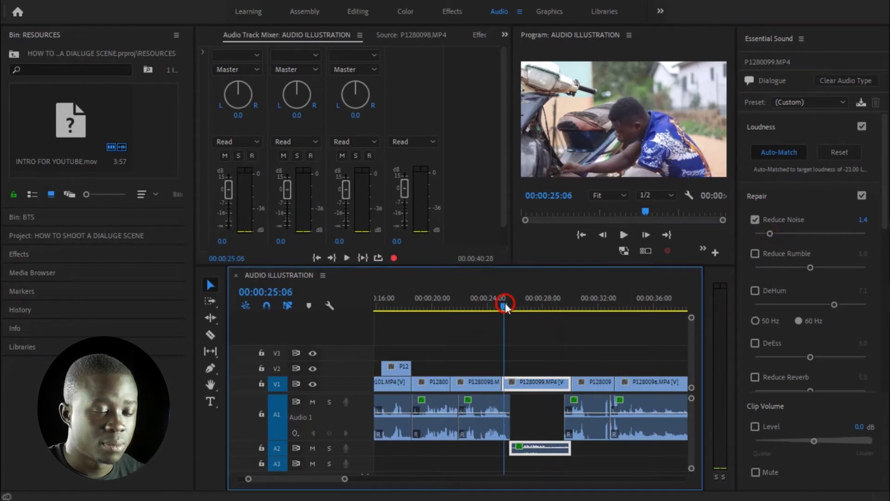
pyautogui.press('space')
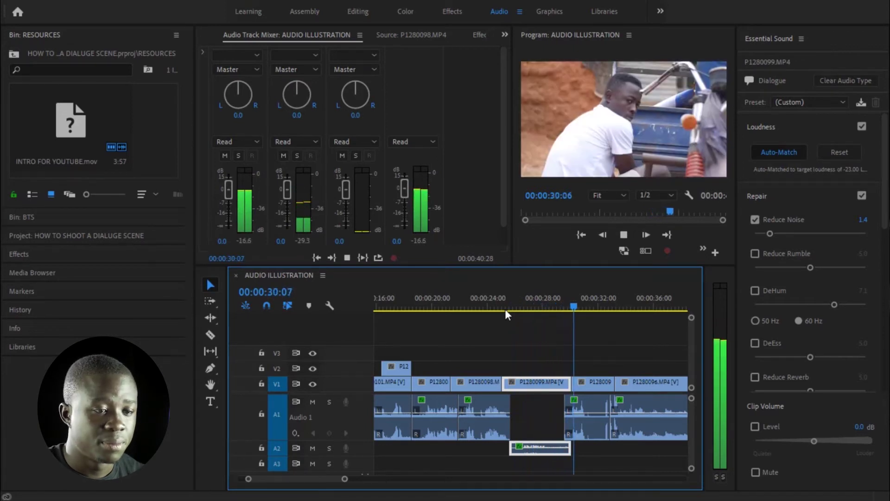
pyautogui.click(568, 302)
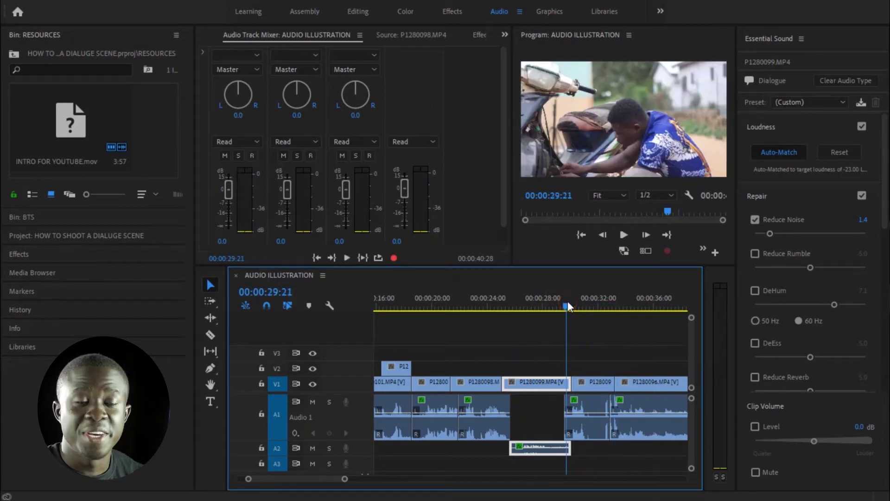
pyautogui.click(596, 405)
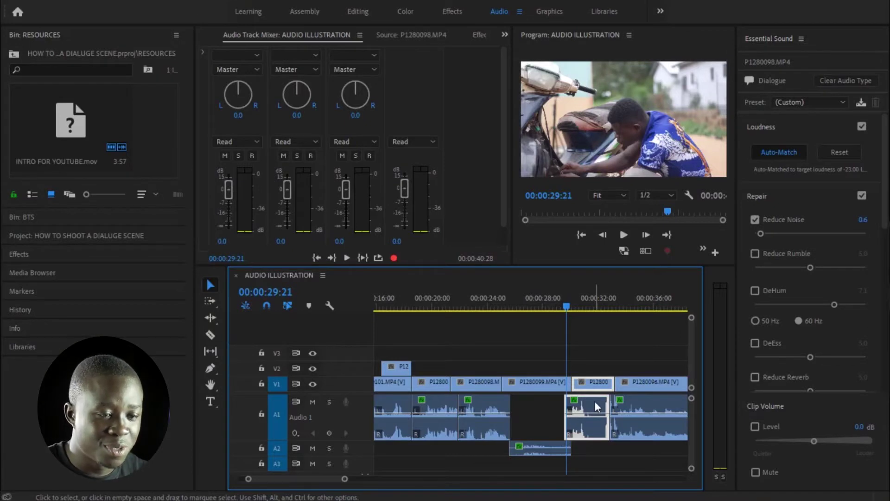
pyautogui.press('space')
pyautogui.click(557, 306)
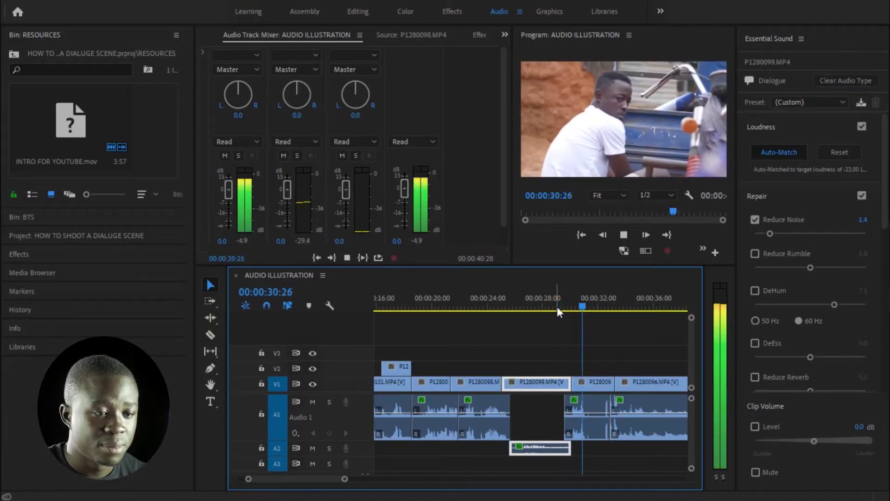
pyautogui.click(557, 307)
pyautogui.press('space')
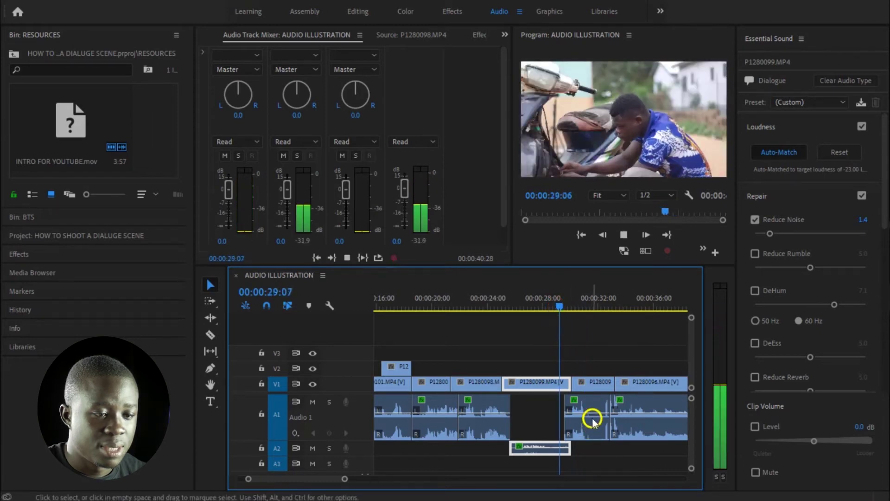
pyautogui.click(595, 407)
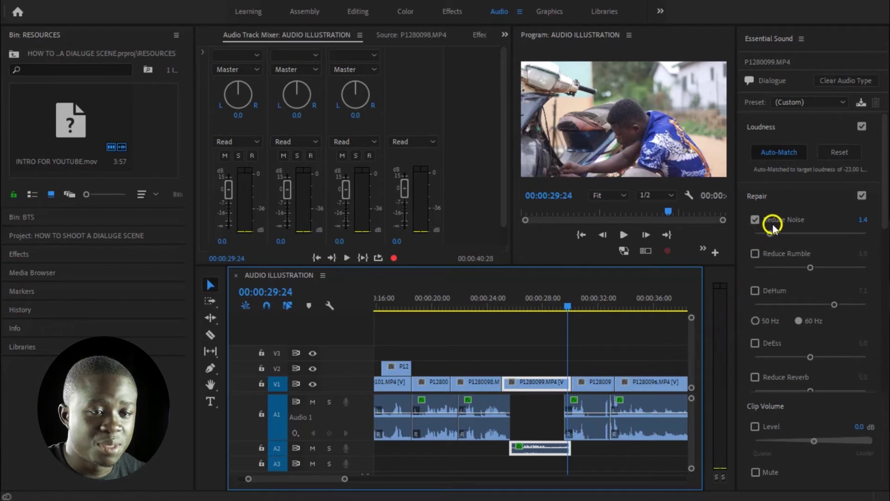
# Raise P1280098's Reduce Noise stepwise to 3.5, 4.5 and finally 5.3, previewing between changes
pyautogui.click(793, 233)
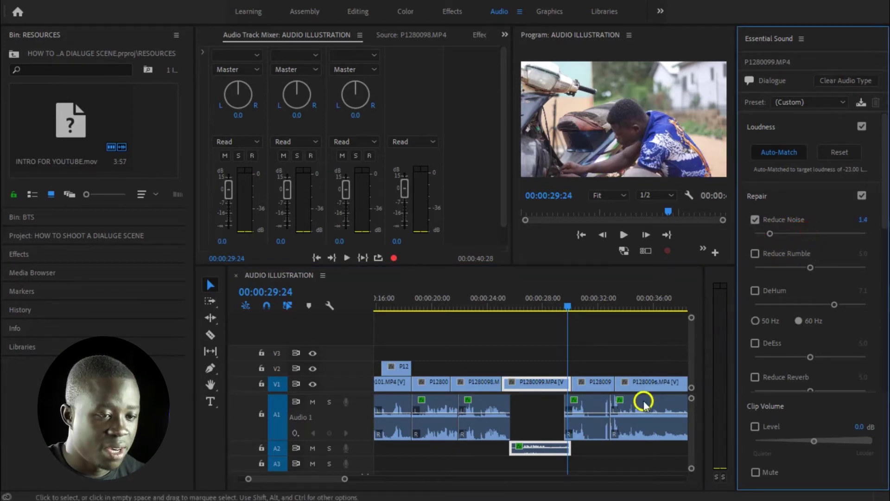
pyautogui.click(586, 405)
pyautogui.moveTo(790, 234); pyautogui.dragTo(804, 235)
pyautogui.click(552, 307)
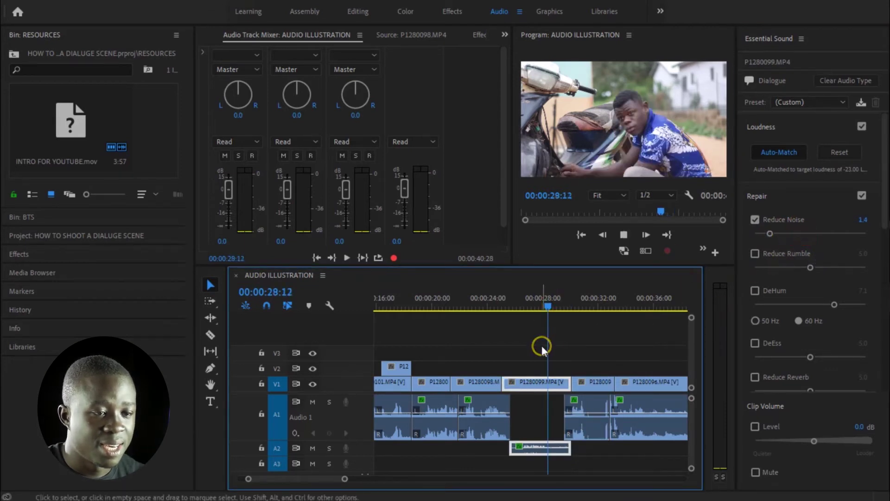
pyautogui.press('space')
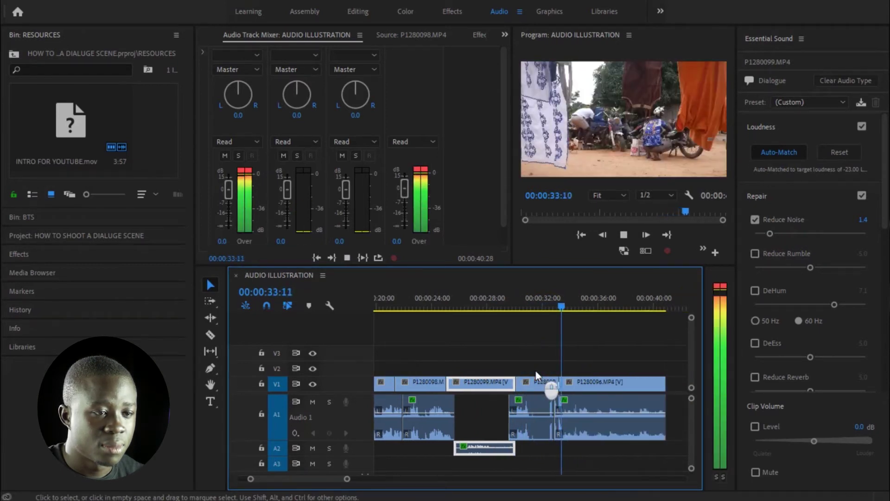
pyautogui.click(501, 305)
pyautogui.click(536, 406)
pyautogui.press('space')
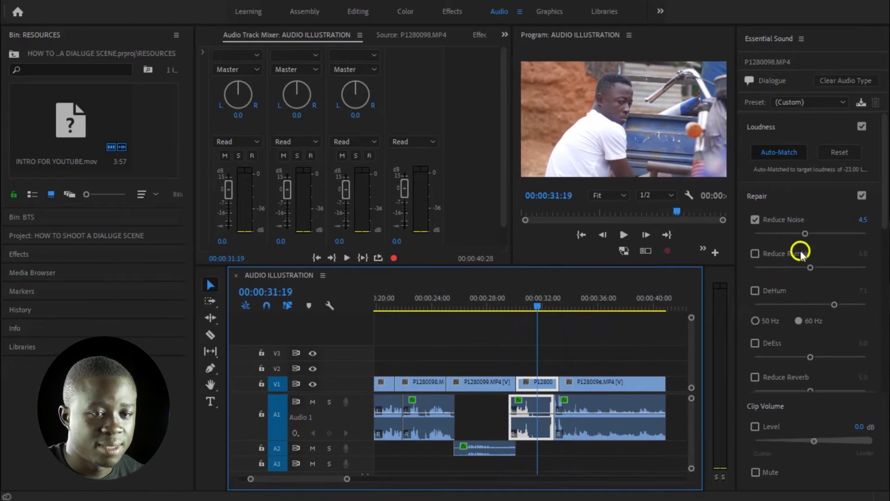
pyautogui.moveTo(805, 237); pyautogui.dragTo(813, 233)
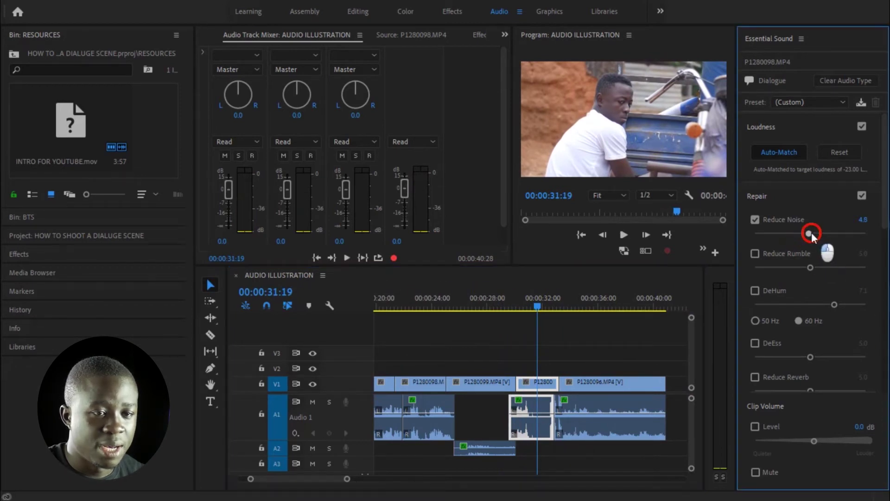
# Preview from 00:00:28:14, compare against P1280099 at 1.4, then clear the clip selection
pyautogui.click(496, 310)
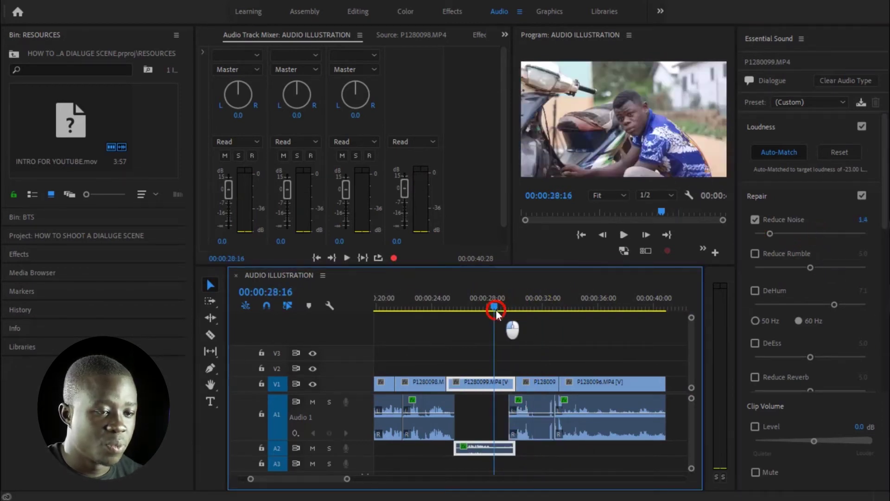
pyautogui.press('space')
pyautogui.click(525, 404)
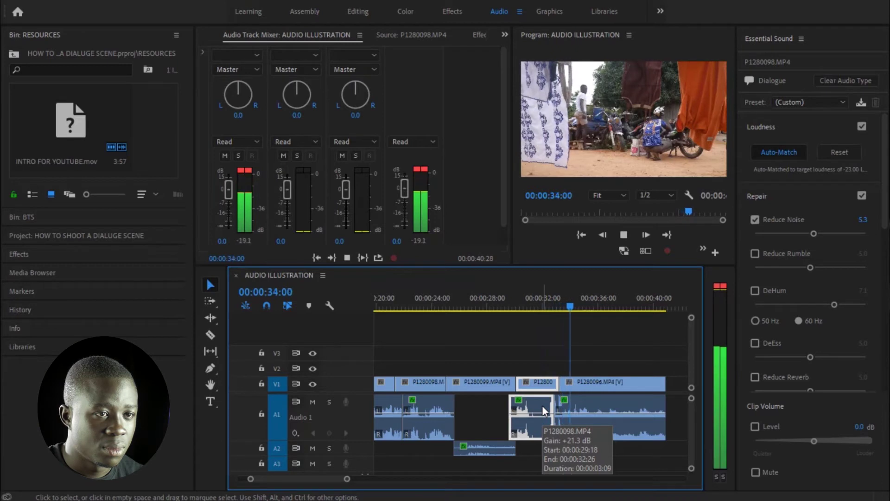
pyautogui.click(541, 406)
pyautogui.press('space')
pyautogui.click(528, 450)
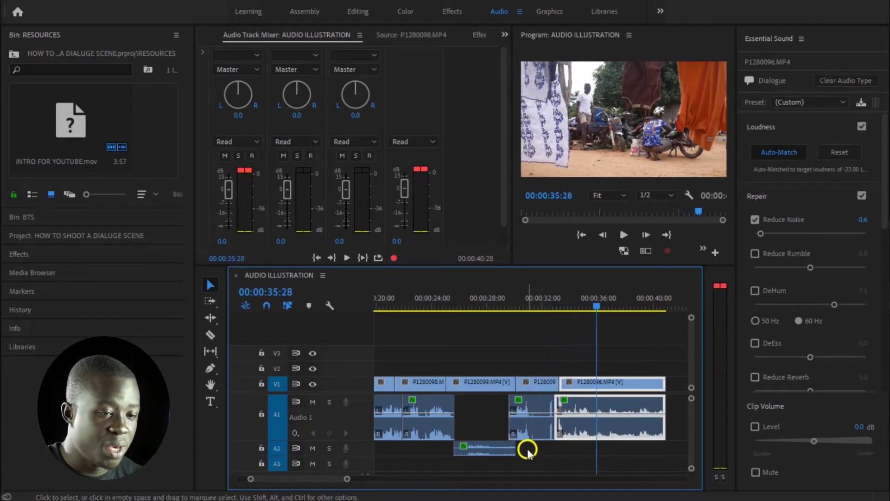
# Delete the small leftover audio clip, extend the following clip into the gap, and play back the edit
pyautogui.click(530, 408)
pyautogui.click(484, 298)
pyautogui.click(529, 372)
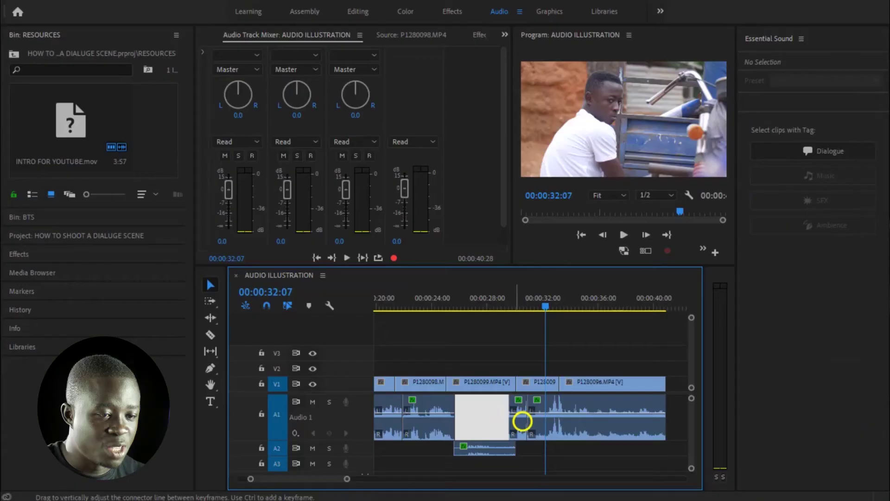
pyautogui.click(519, 424)
pyautogui.press('Delete')
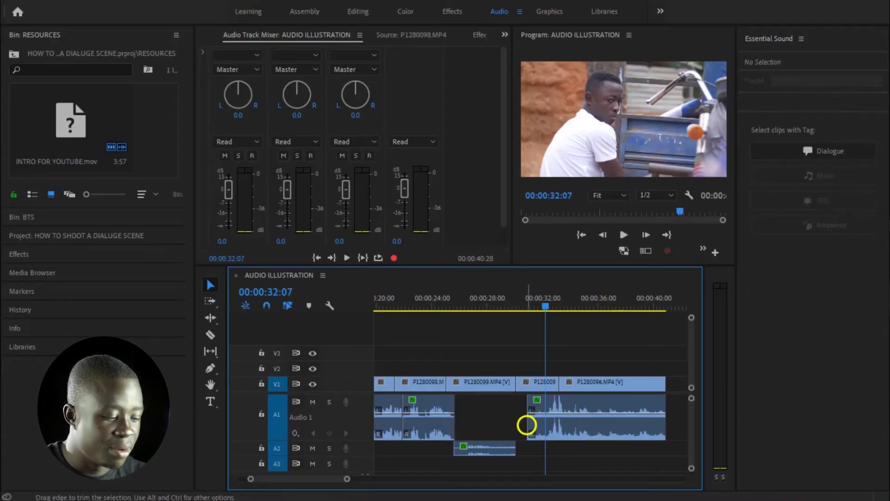
pyautogui.moveTo(527, 424); pyautogui.dragTo(504, 425)
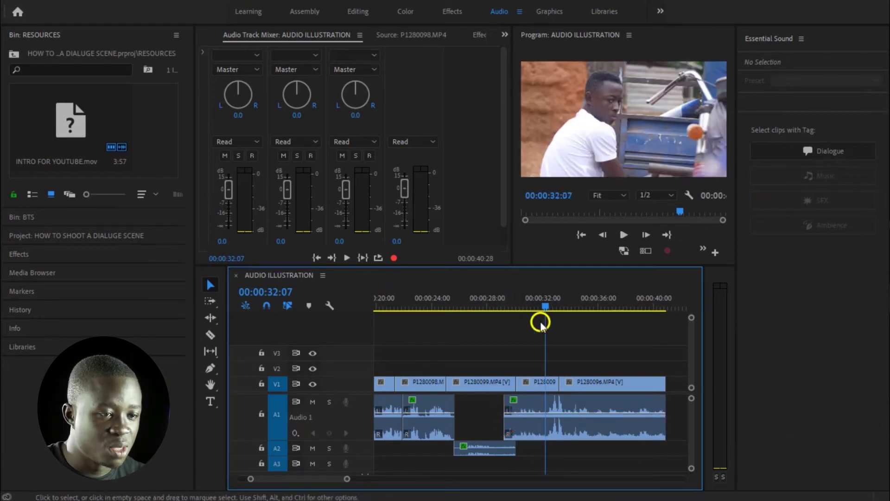
pyautogui.click(495, 302)
pyautogui.press('space')
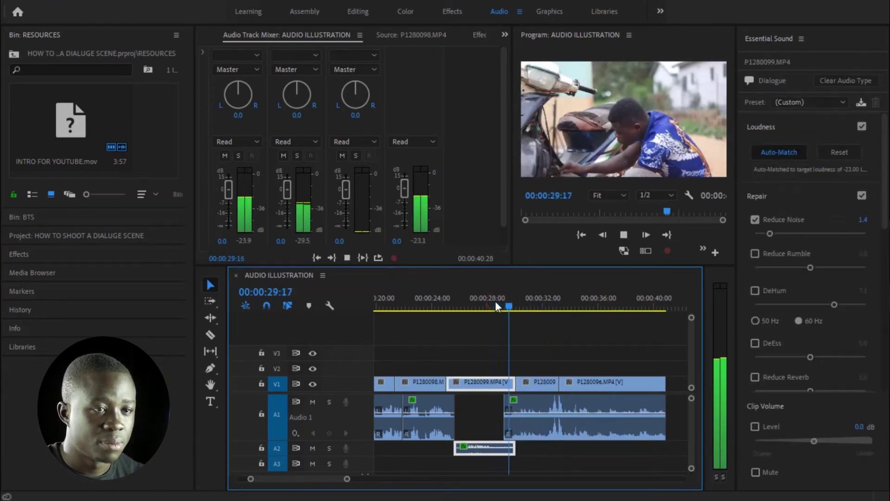
pyautogui.press('space')
# Raise Reduce Noise on P1280096 from 0.6 to about 2.7, then audition P1280099
pyautogui.click(531, 424)
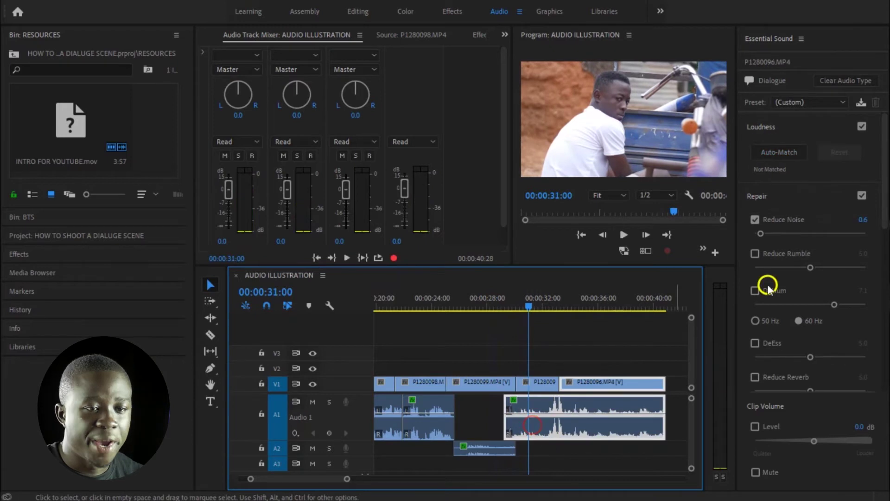
pyautogui.moveTo(768, 235); pyautogui.dragTo(783, 234)
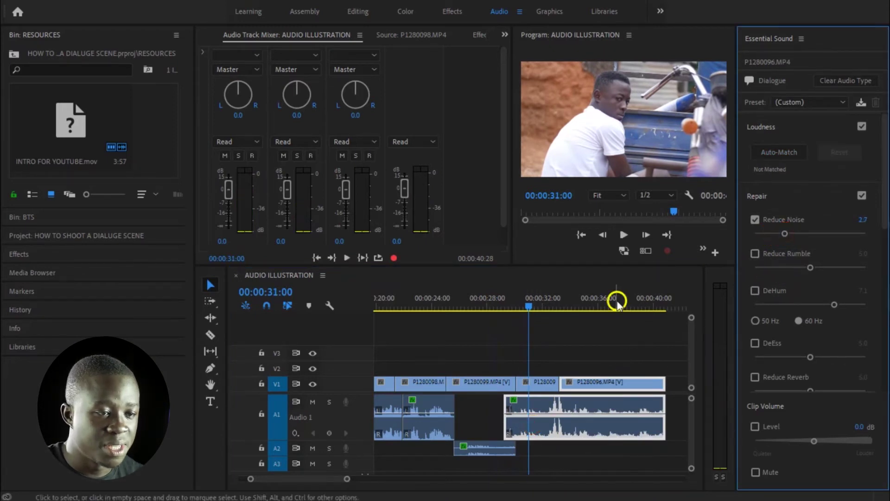
pyautogui.moveTo(521, 294); pyautogui.dragTo(495, 299)
pyautogui.press('space')
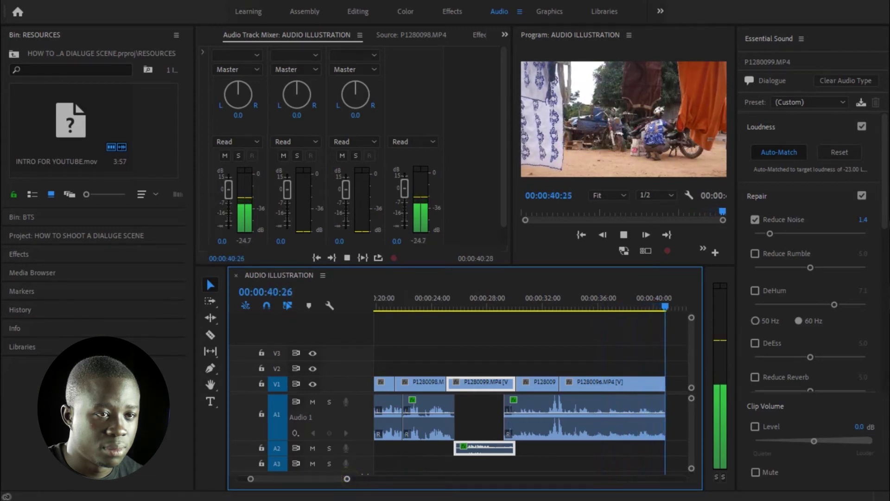
# Zoom out to the full sequence, marquee-select all V1/A1 dialogue clips, and collapse Repair
pyautogui.moveTo(347, 478); pyautogui.dragTo(512, 478)
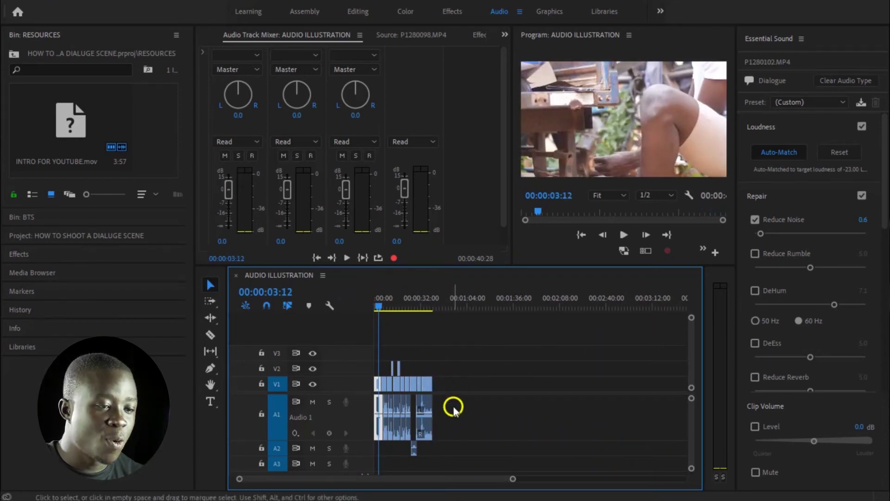
pyautogui.moveTo(455, 406); pyautogui.dragTo(351, 448)
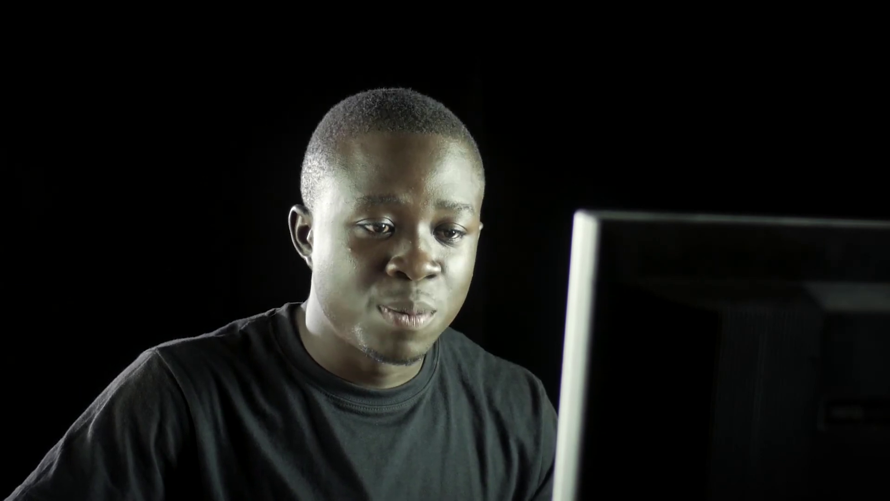
pyautogui.click(879, 190)
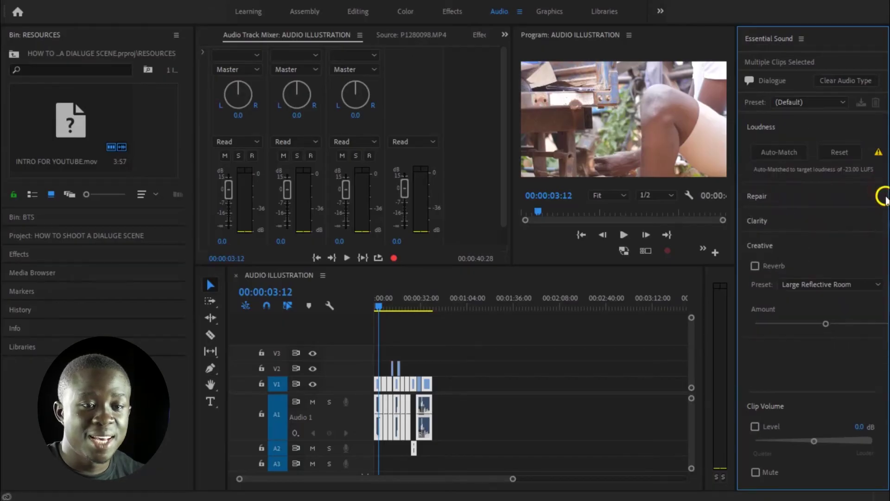
# Turn on Clarity Dynamics at 4.0 and the EQ checkbox for the selected dialogue clips
pyautogui.click(769, 221)
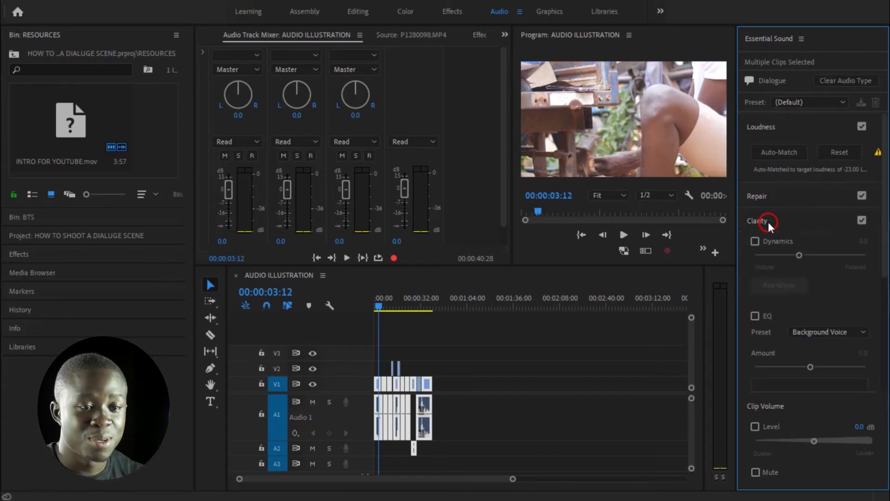
pyautogui.click(755, 241)
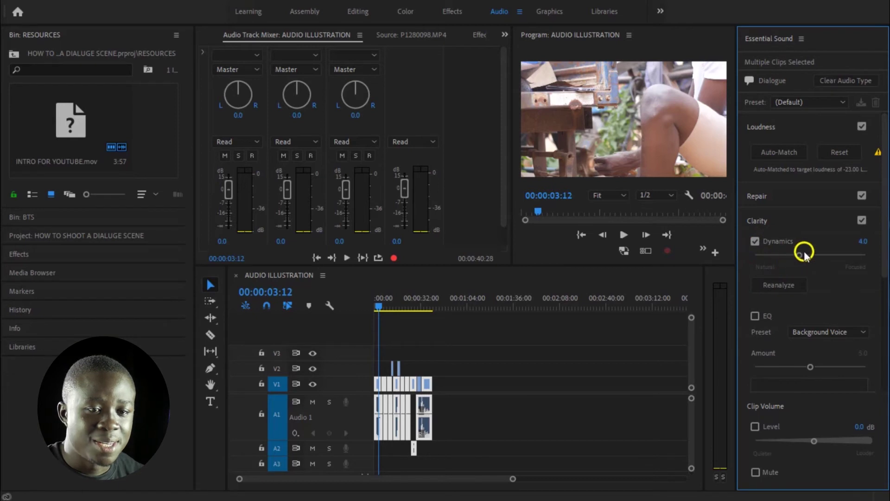
pyautogui.moveTo(880, 254); pyautogui.dragTo(885, 183)
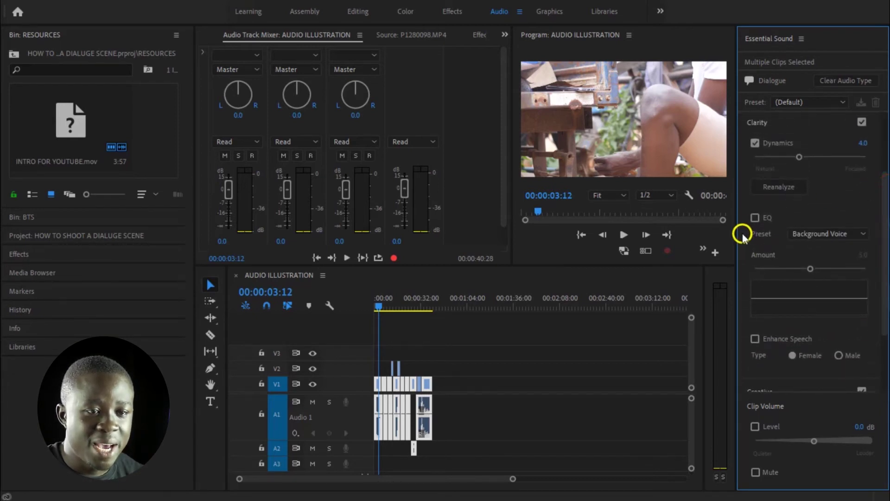
pyautogui.click(753, 218)
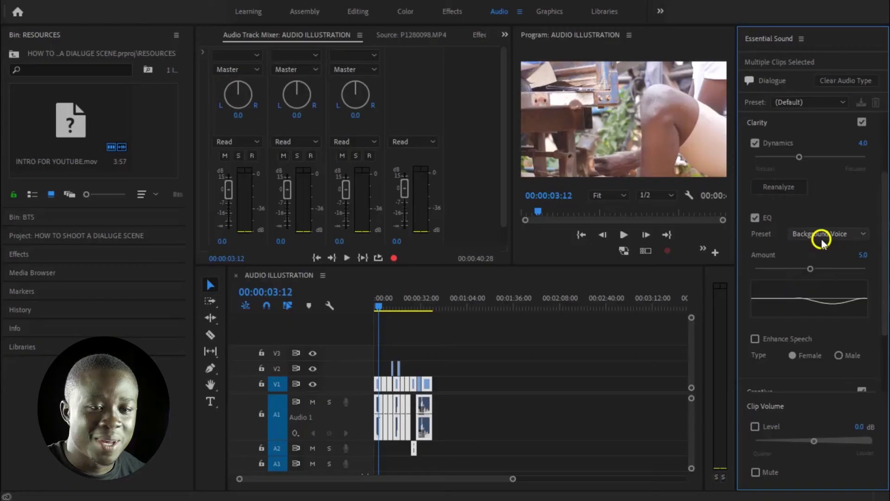
# Choose the Subtle Boost (Male) EQ preset for the selected dialogue clips
pyautogui.click(824, 235)
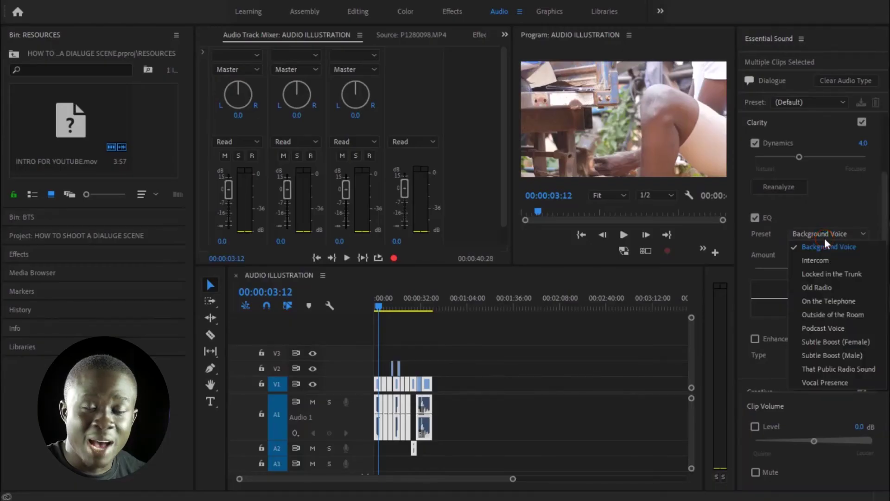
pyautogui.moveTo(824, 237); pyautogui.dragTo(862, 297)
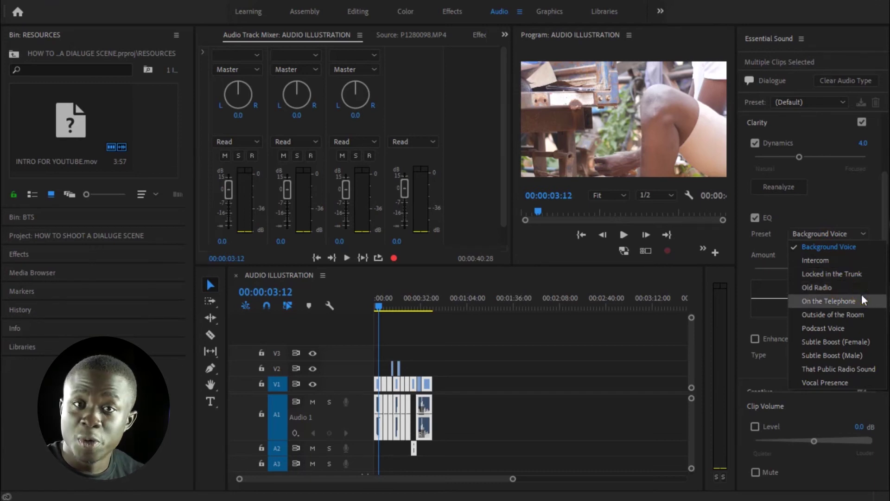
pyautogui.moveTo(861, 294); pyautogui.dragTo(827, 356)
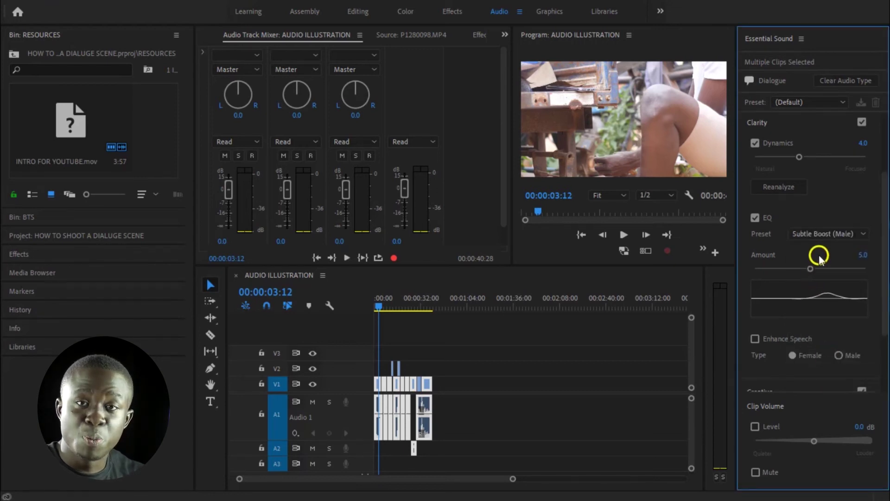
pyautogui.moveTo(827, 238)
pyautogui.mouseDown()
pyautogui.moveTo(838, 288)
pyautogui.moveTo(824, 348)
pyautogui.moveTo(815, 232)
pyautogui.mouseUp()
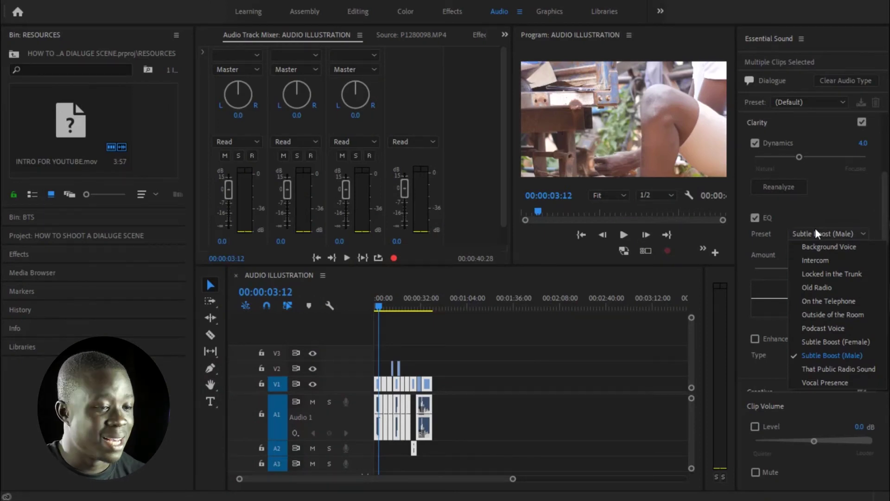
pyautogui.moveTo(811, 334); pyautogui.dragTo(816, 353)
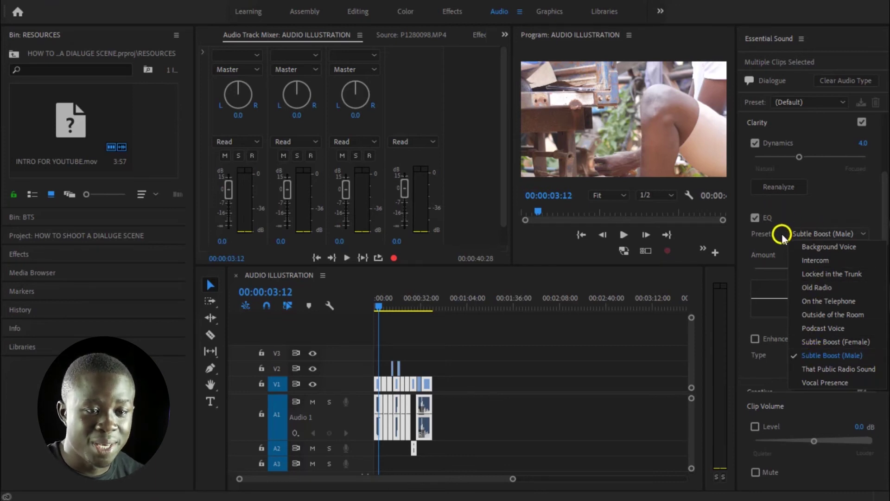
pyautogui.click(822, 355)
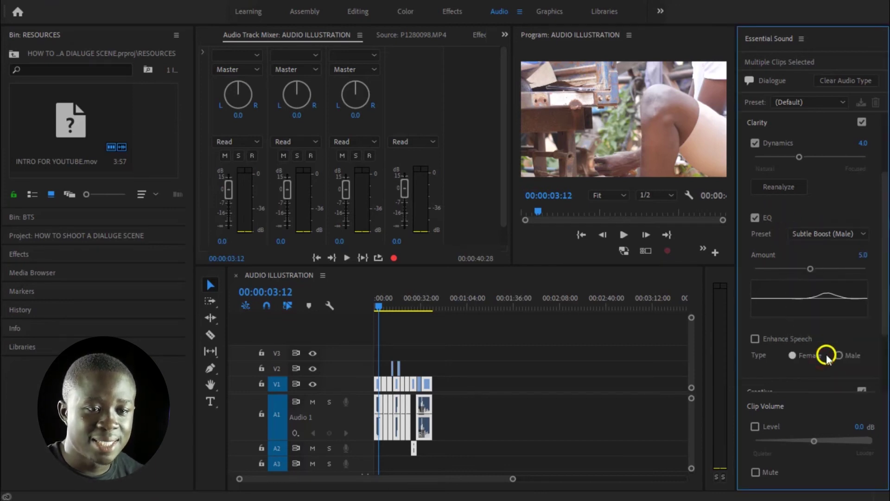
# Raise the EQ Amount to 5.3 and enable Enhance Speech with the Male type
pyautogui.moveTo(814, 268); pyautogui.dragTo(814, 267)
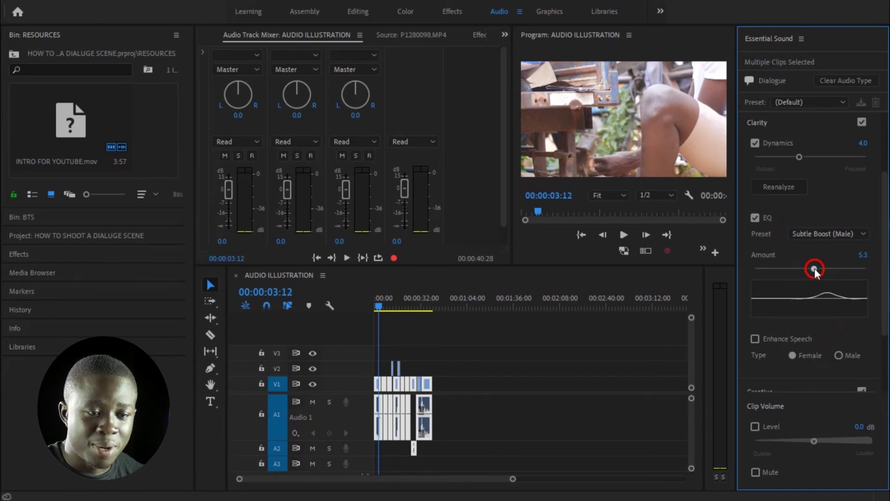
pyautogui.click(794, 341)
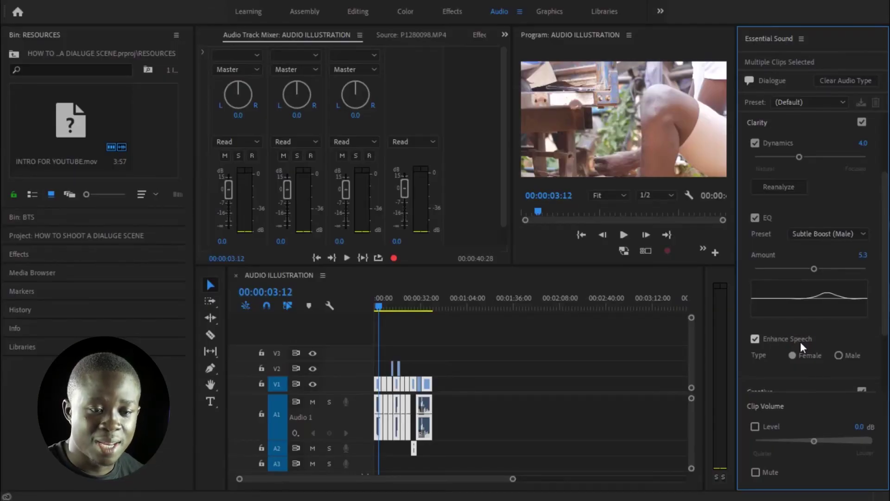
pyautogui.click(840, 355)
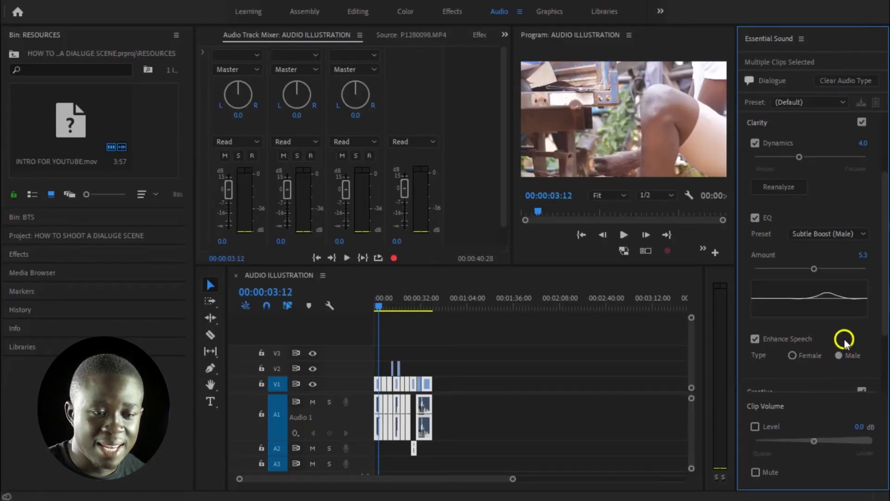
pyautogui.moveTo(883, 293); pyautogui.dragTo(882, 222)
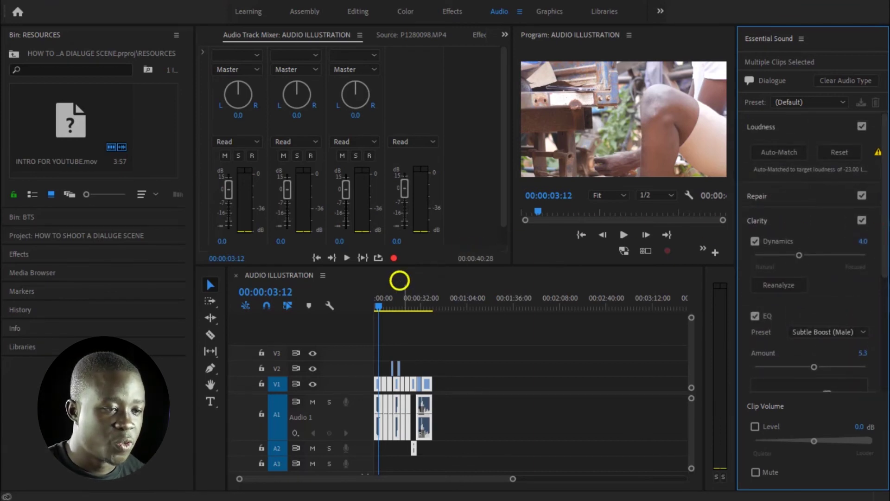
# Play the sequence from the start, deselect all clips, and zoom the timeline back in
pyautogui.click(371, 305)
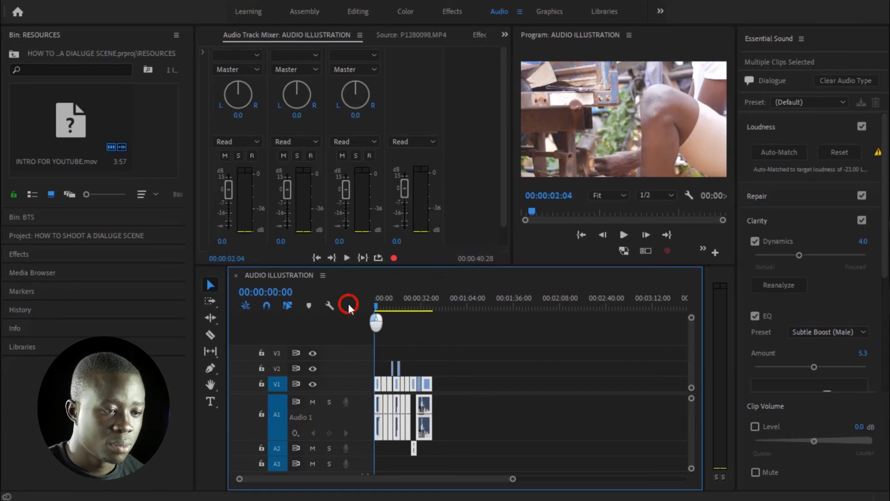
pyautogui.press('space')
pyautogui.click(477, 427)
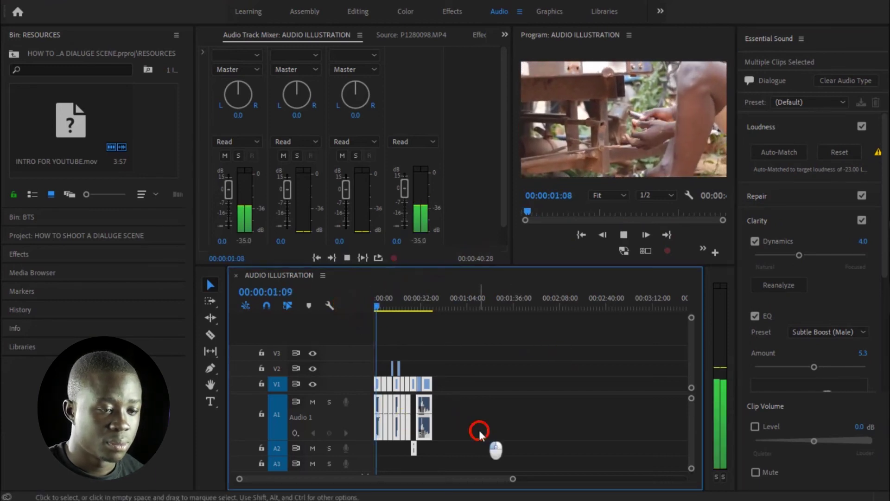
pyautogui.moveTo(512, 480); pyautogui.dragTo(440, 472)
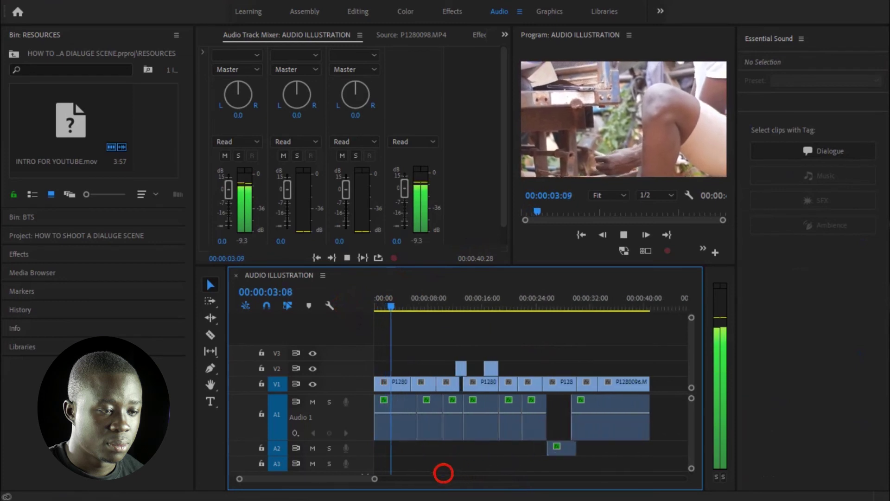